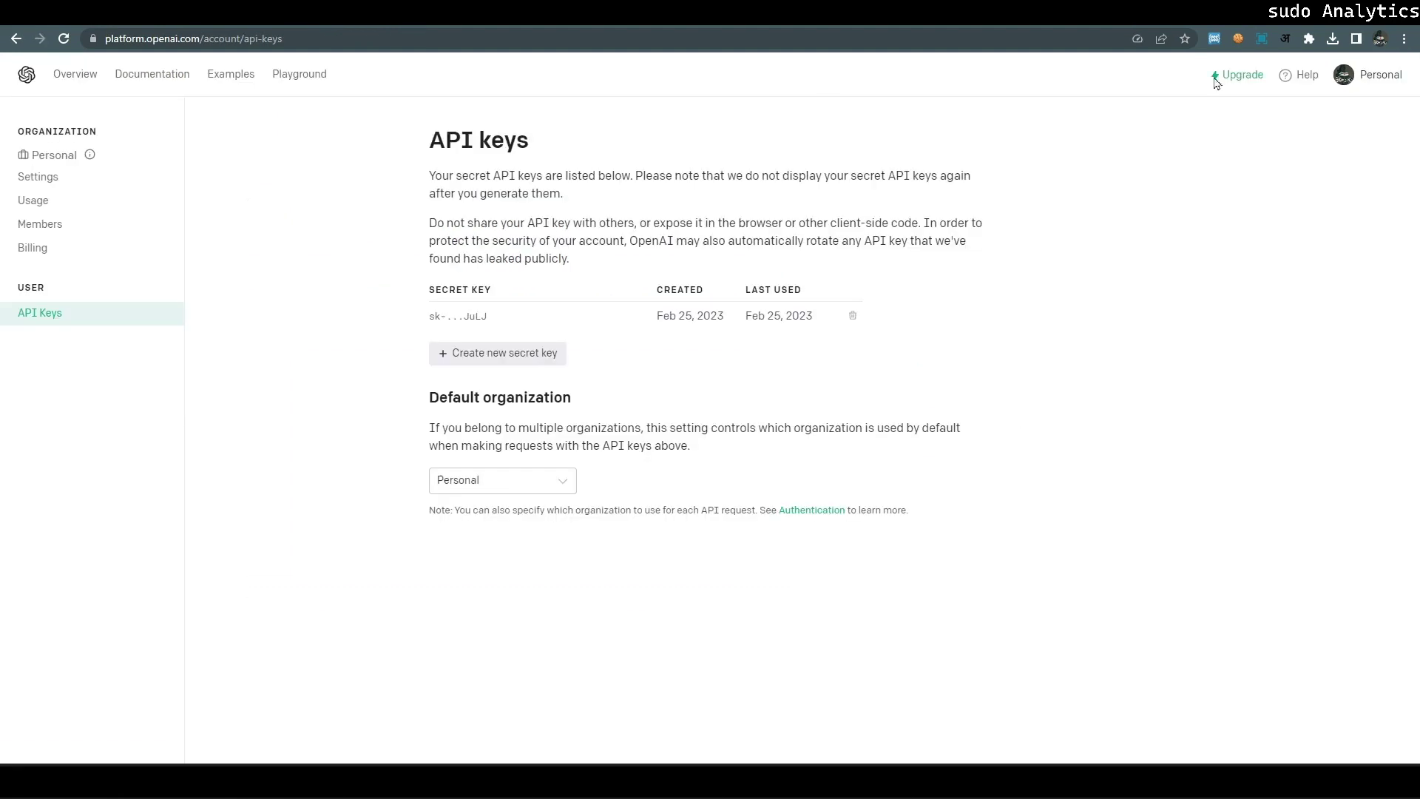
- Close the OpenAI account menu and go back from the API keys page
click(1382, 75)
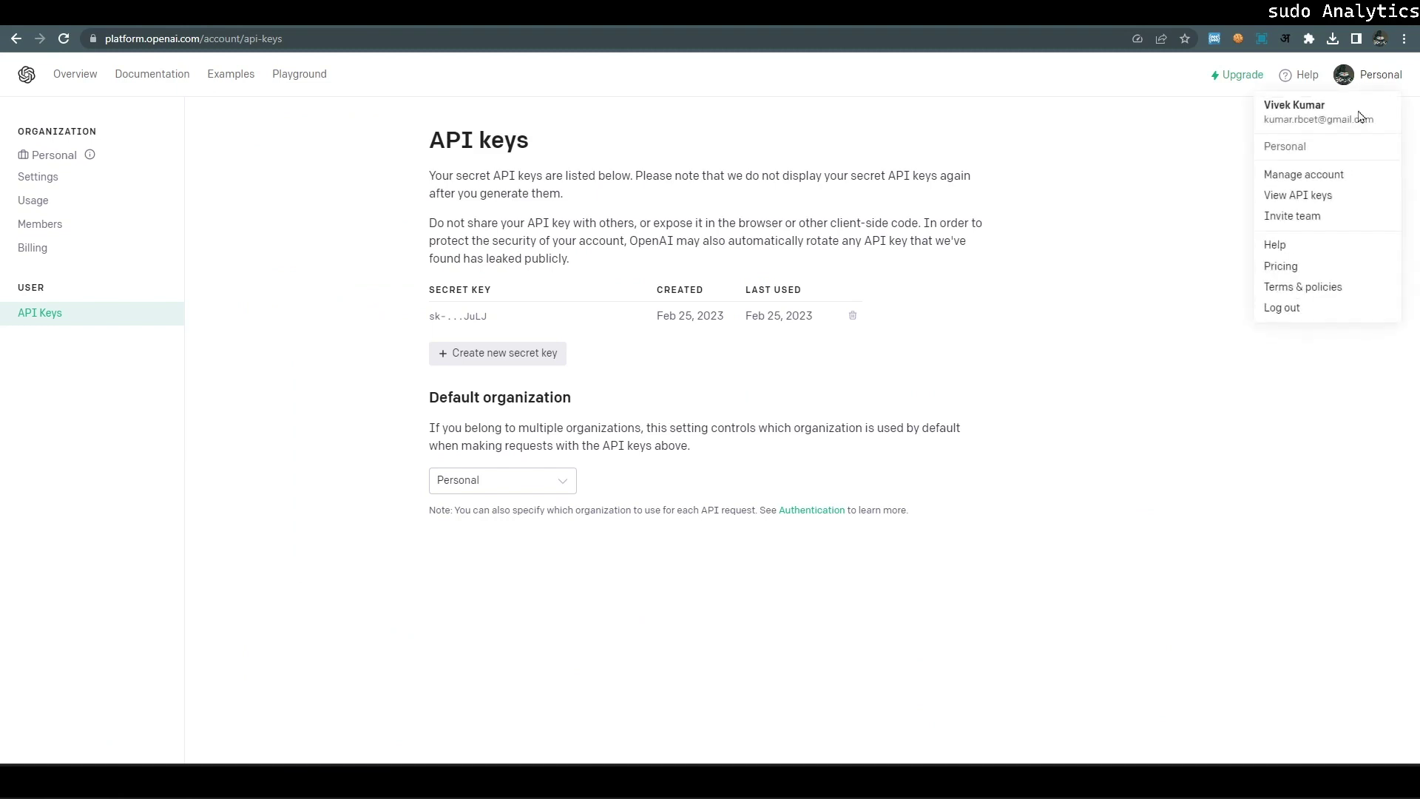
click(1306, 207)
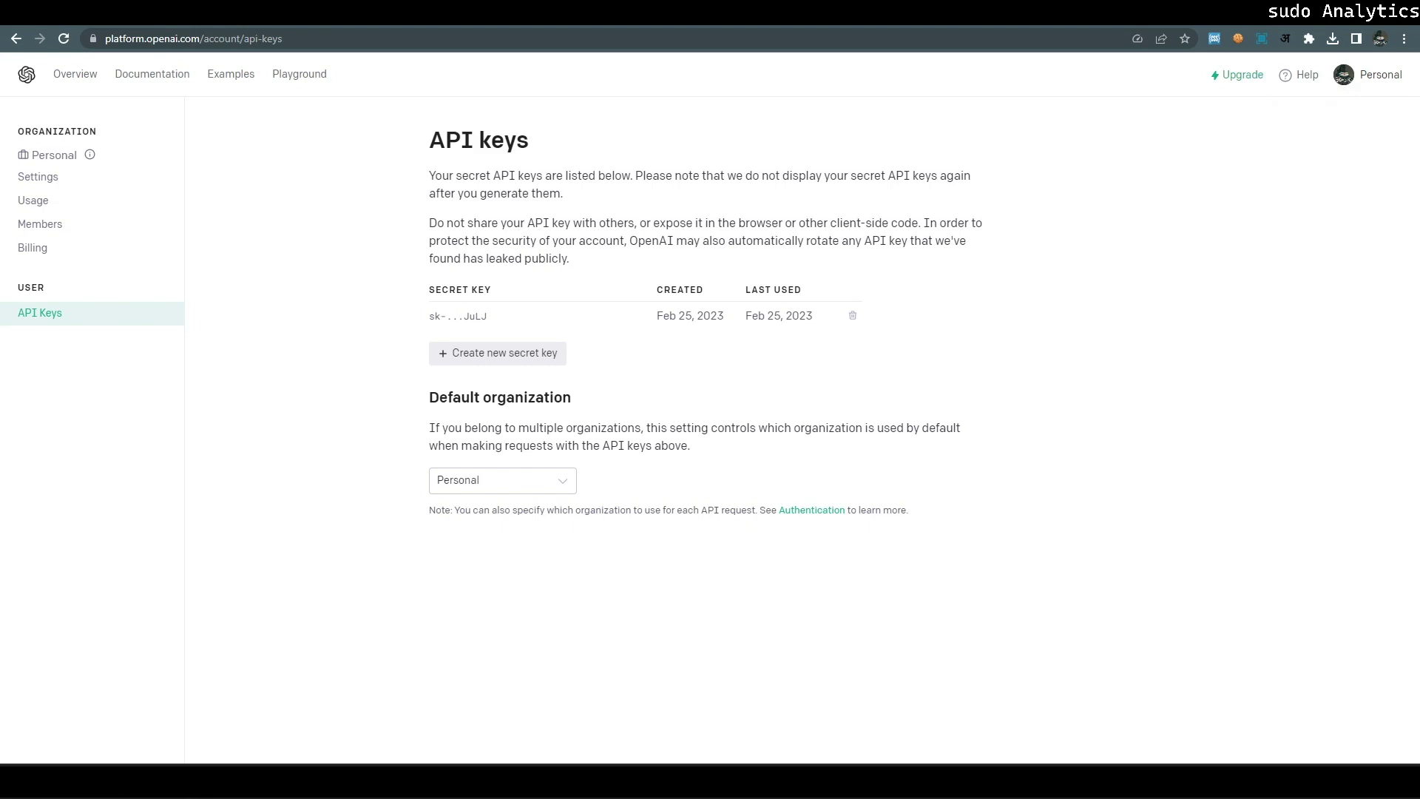
key(alt+Left)
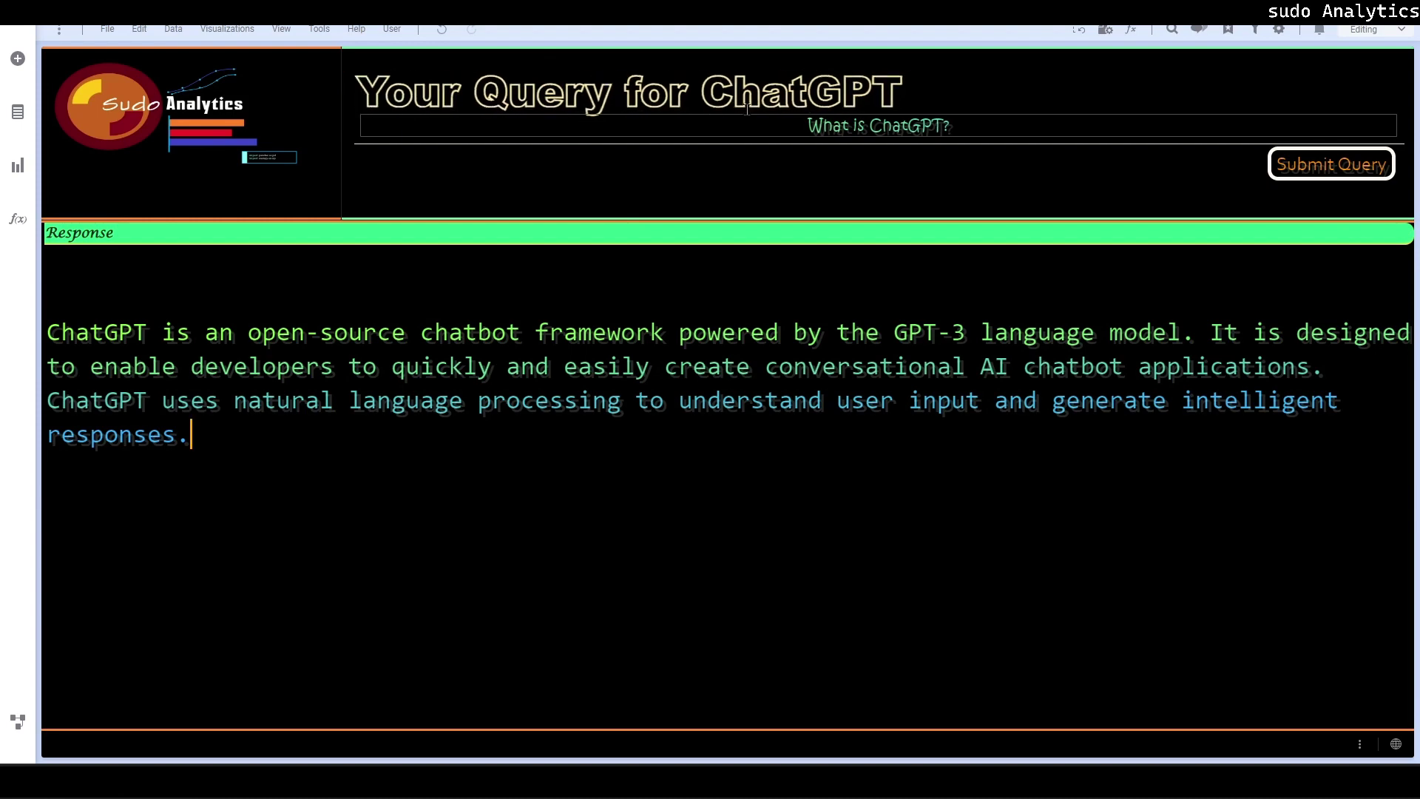
- Change the query to 'What is Spotfire ?' and submit it to ChatGPT
drag(974, 129, 873, 127)
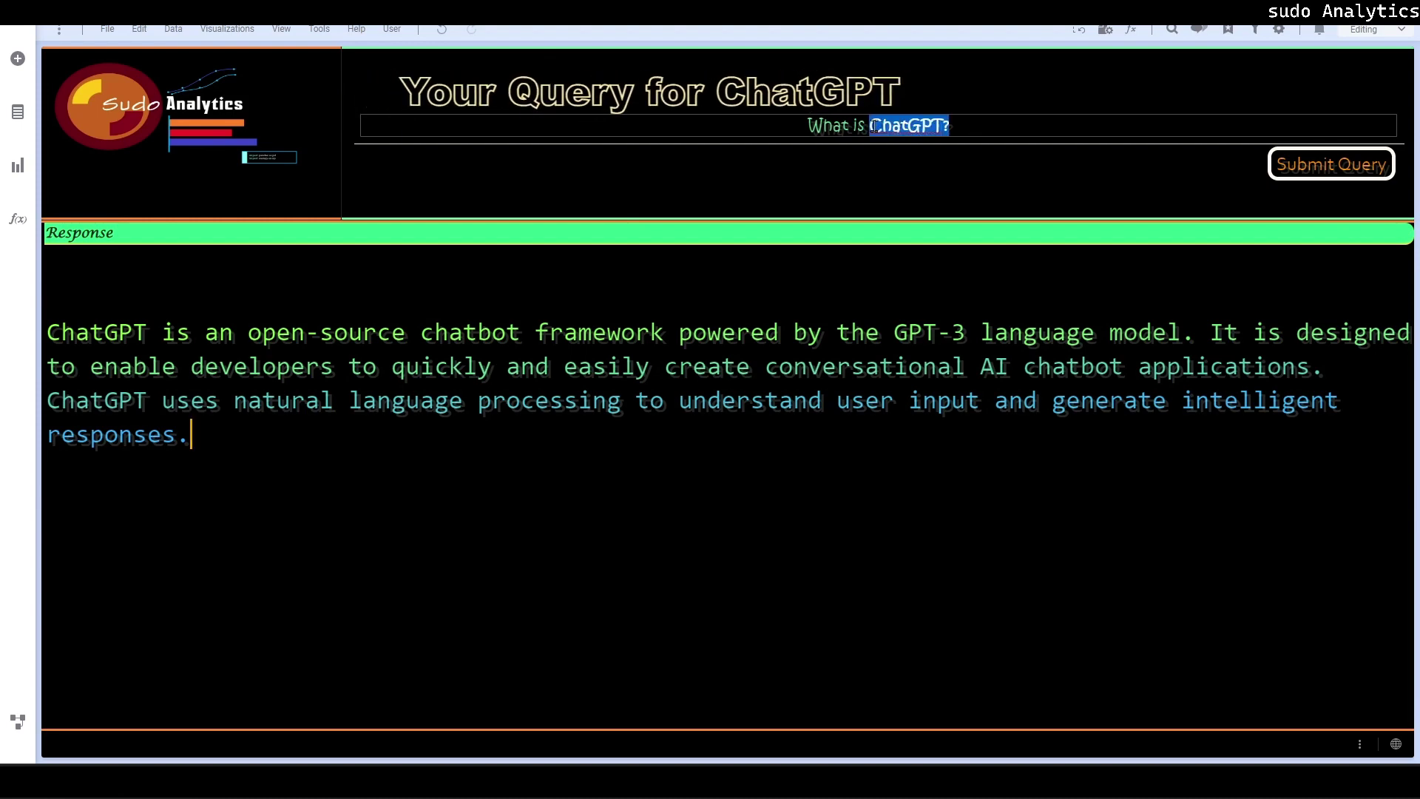
text(Sp)
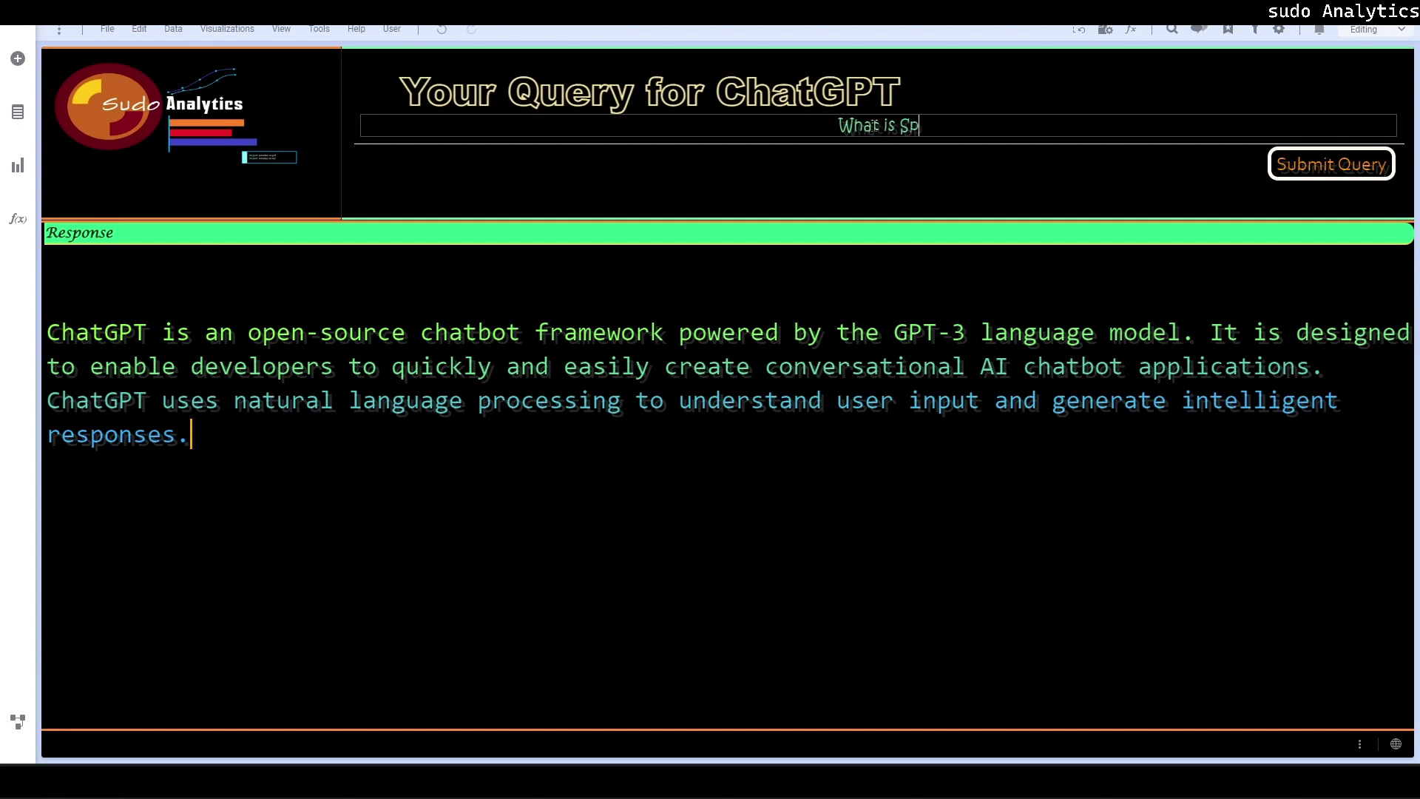
text(otfire ?)
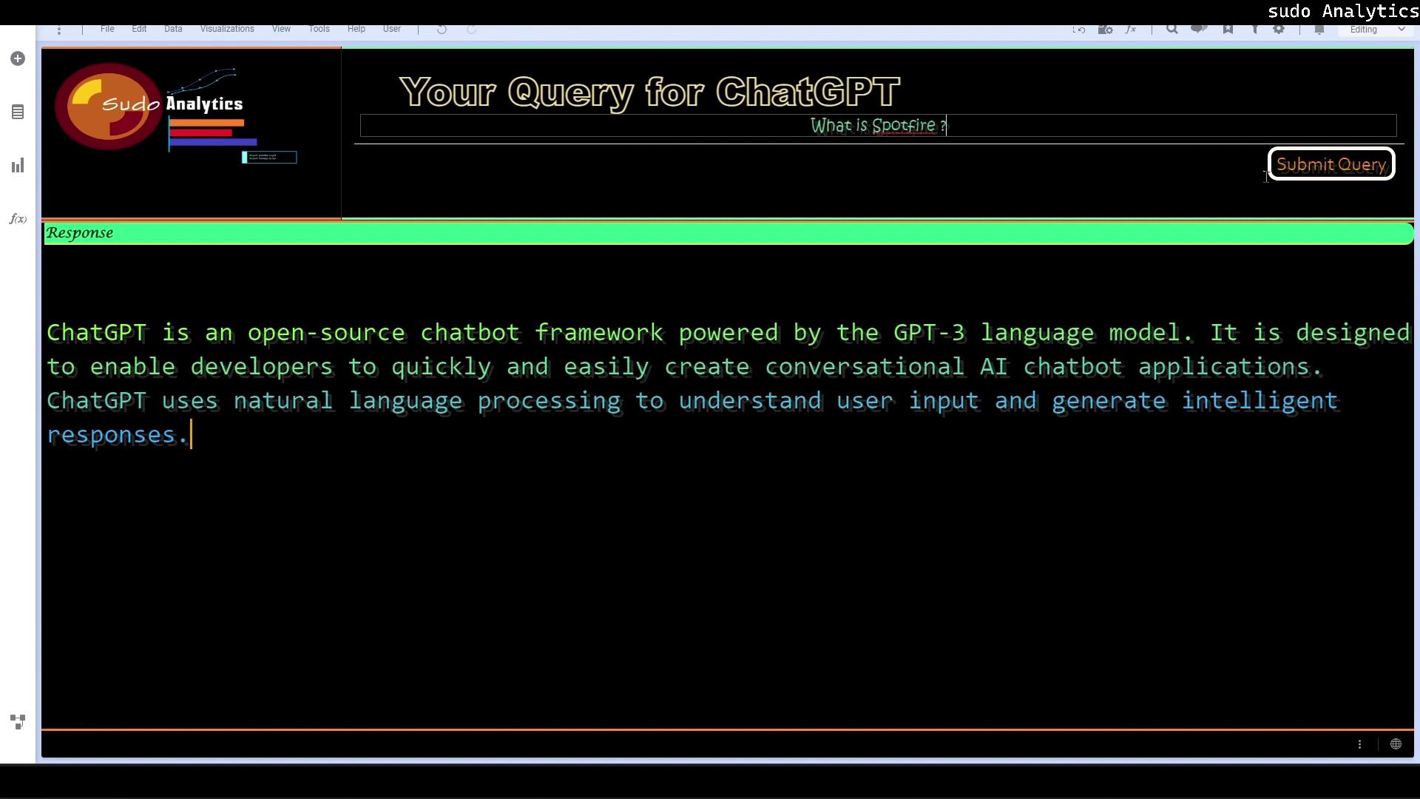
click(1357, 170)
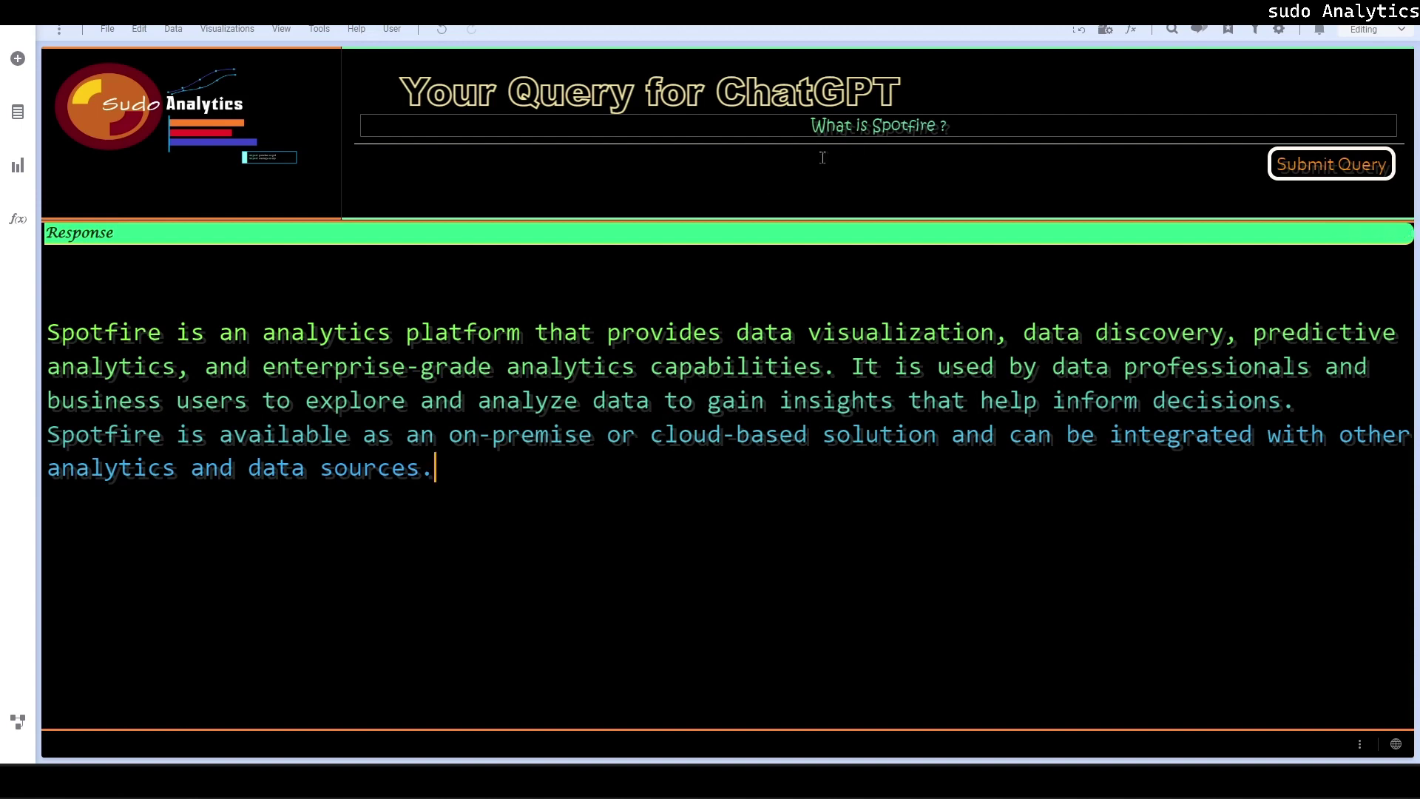
- Reword the query to ask 'What is Information Designer in Spotfire ?', fixing the typo
click(873, 126)
text(Infroma)
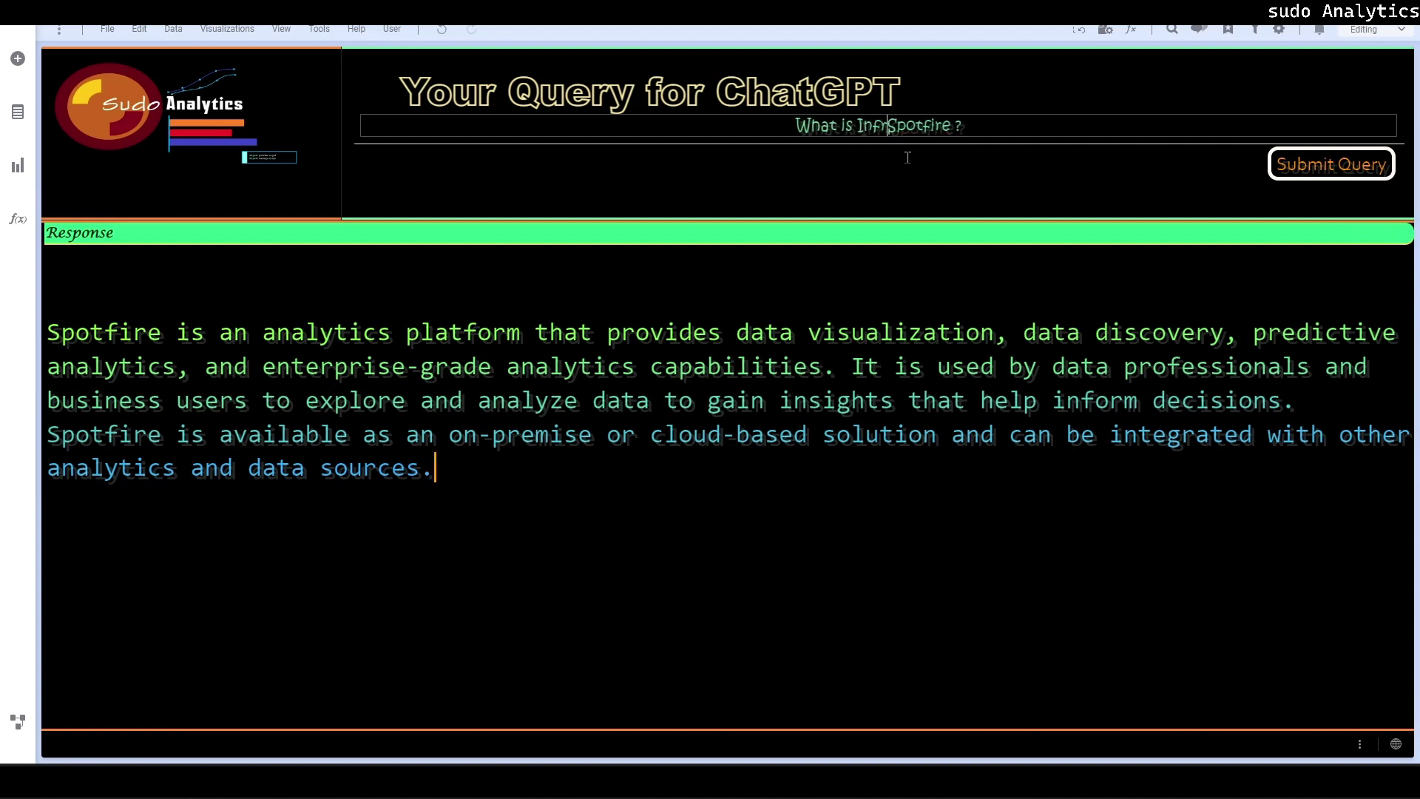
text(tion Design)
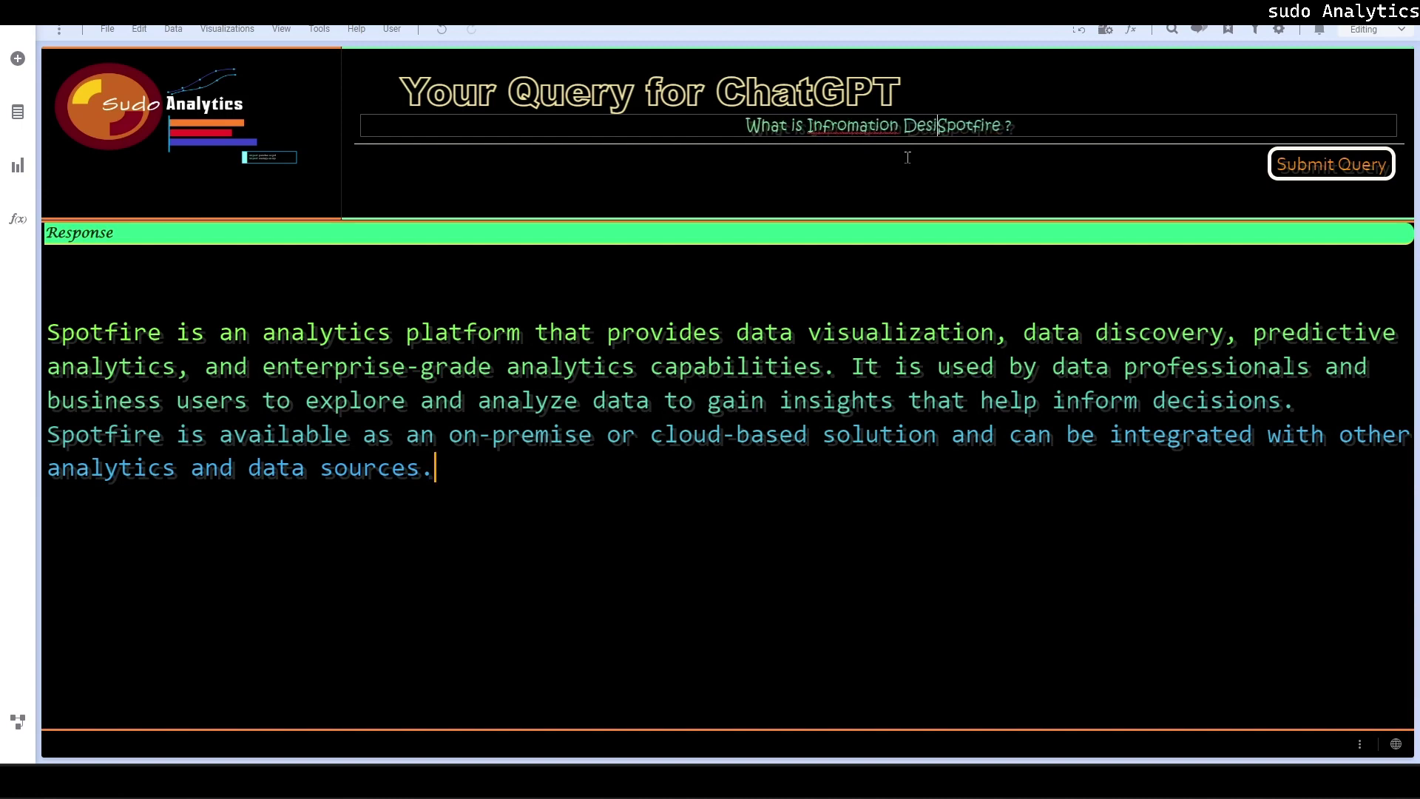
text(er in)
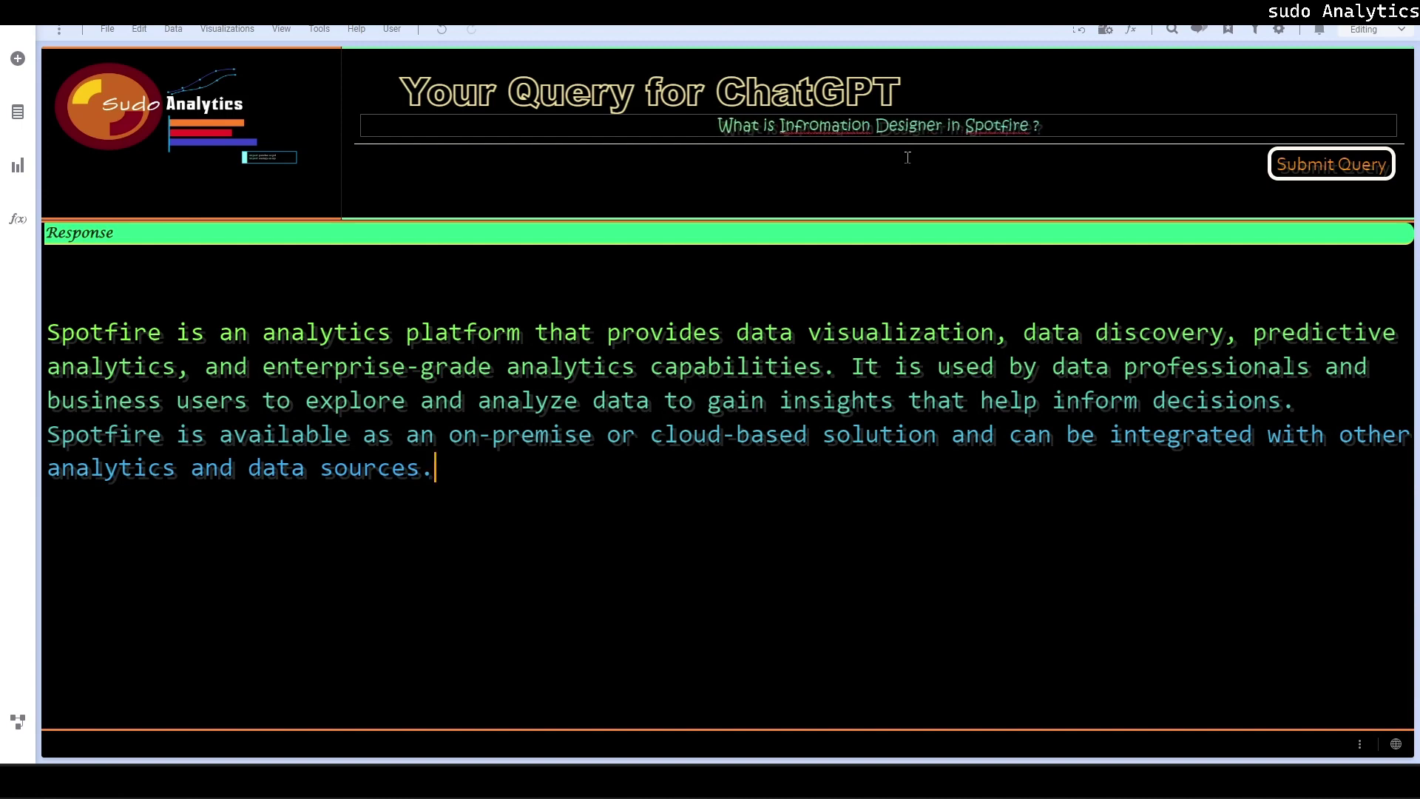
click(807, 126)
key(BackSpace)
- Submit the Information Designer question, then change 'Designer' to 'Link' in the query
text(r)
click(1377, 172)
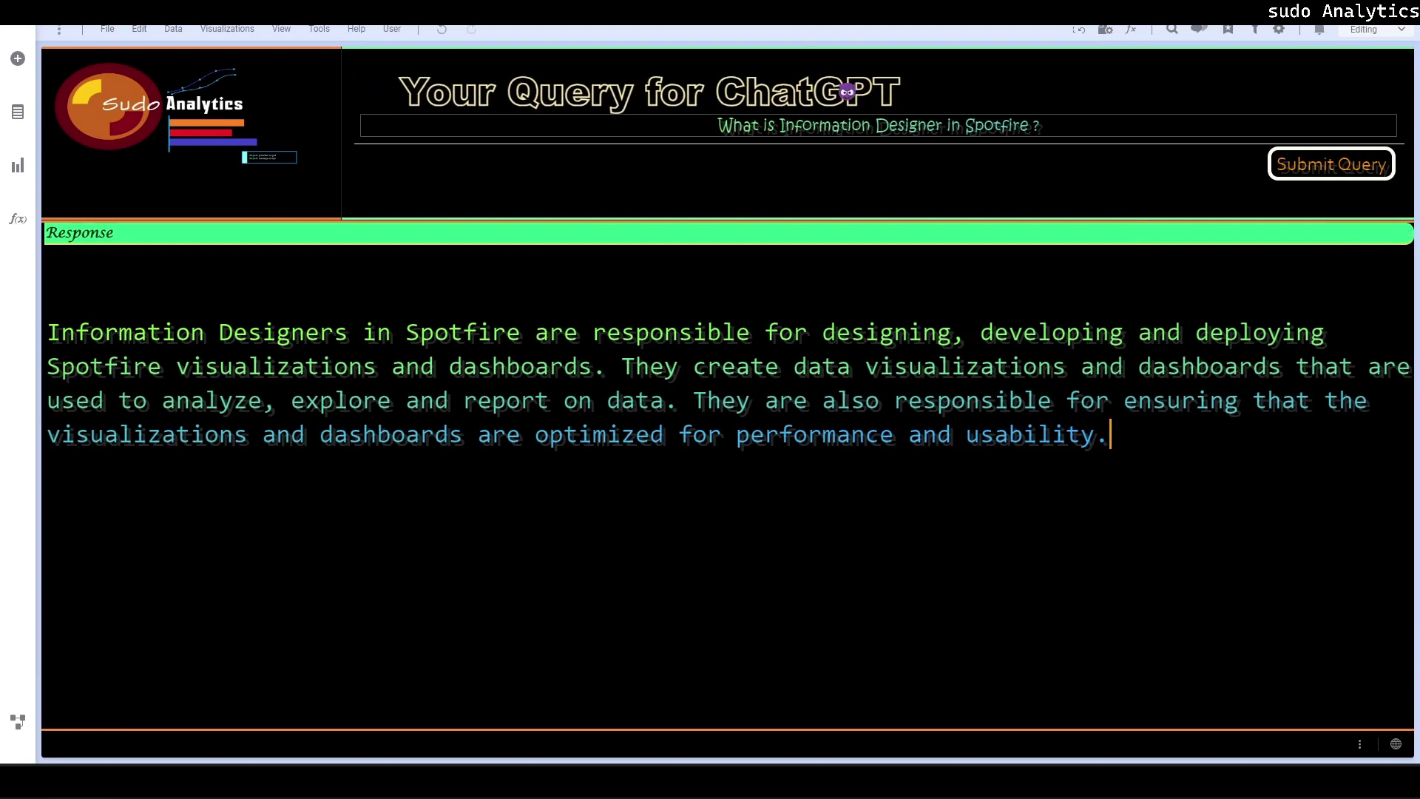
double_click(901, 127)
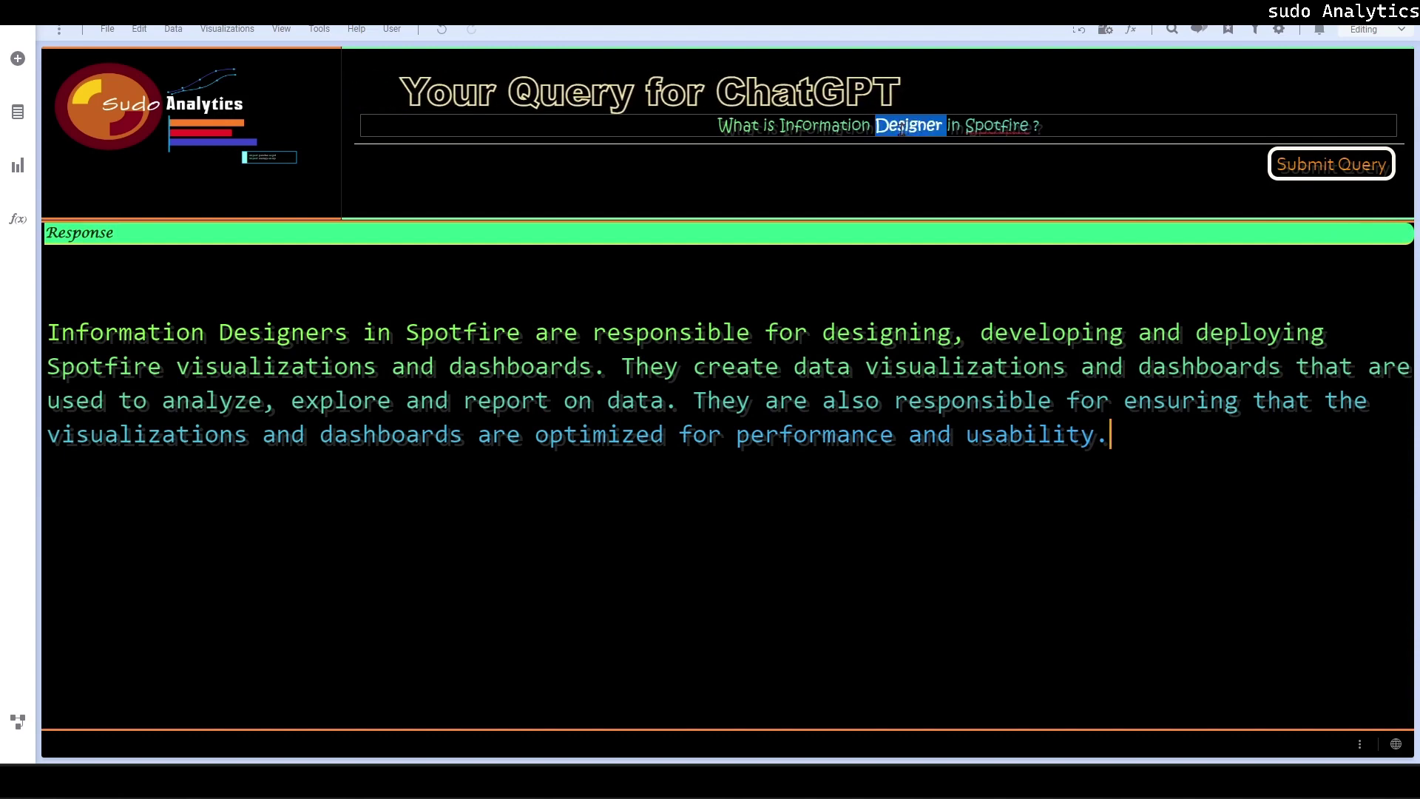
text(Link)
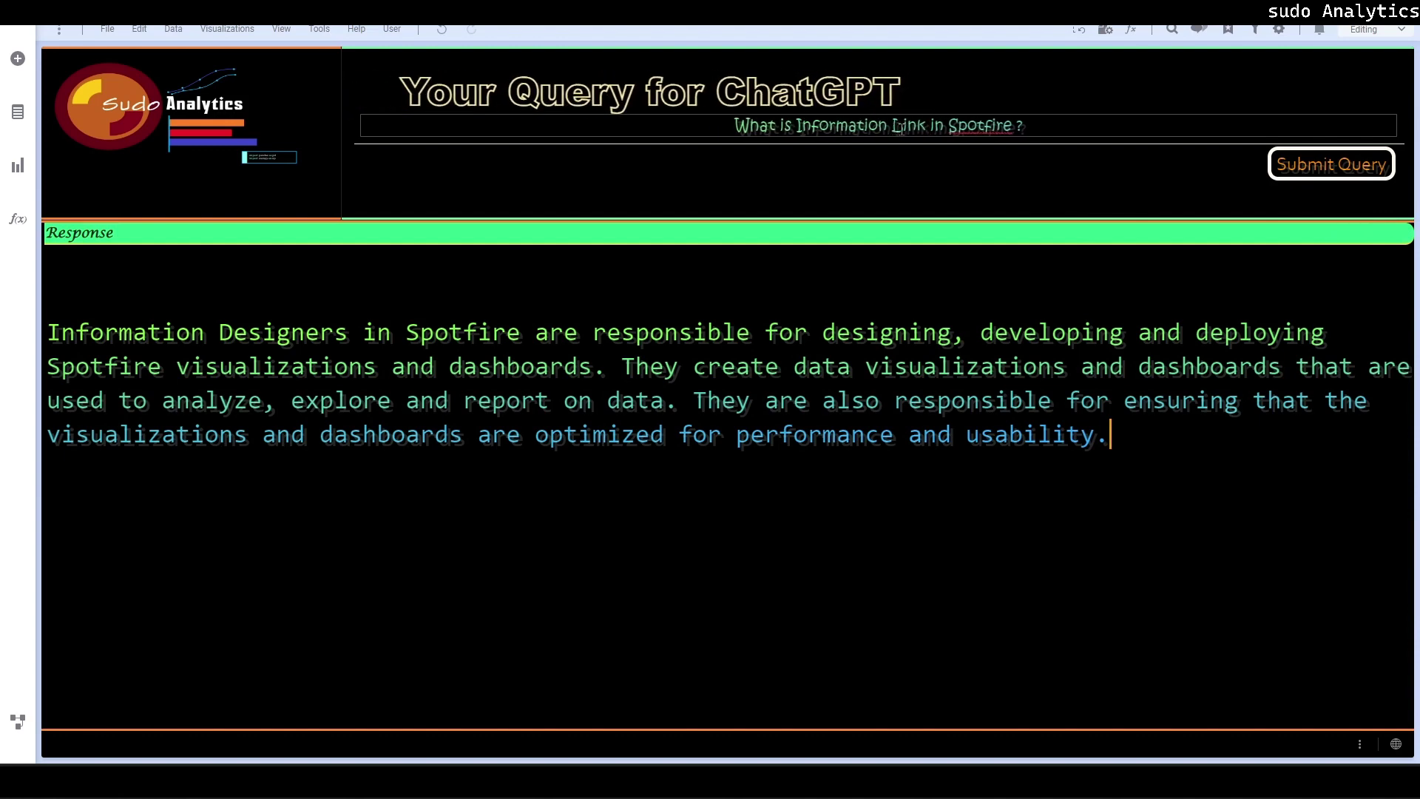
- Submit 'What is Information Link in Spotfire ?' and highlight sentences of the answer
click(1323, 169)
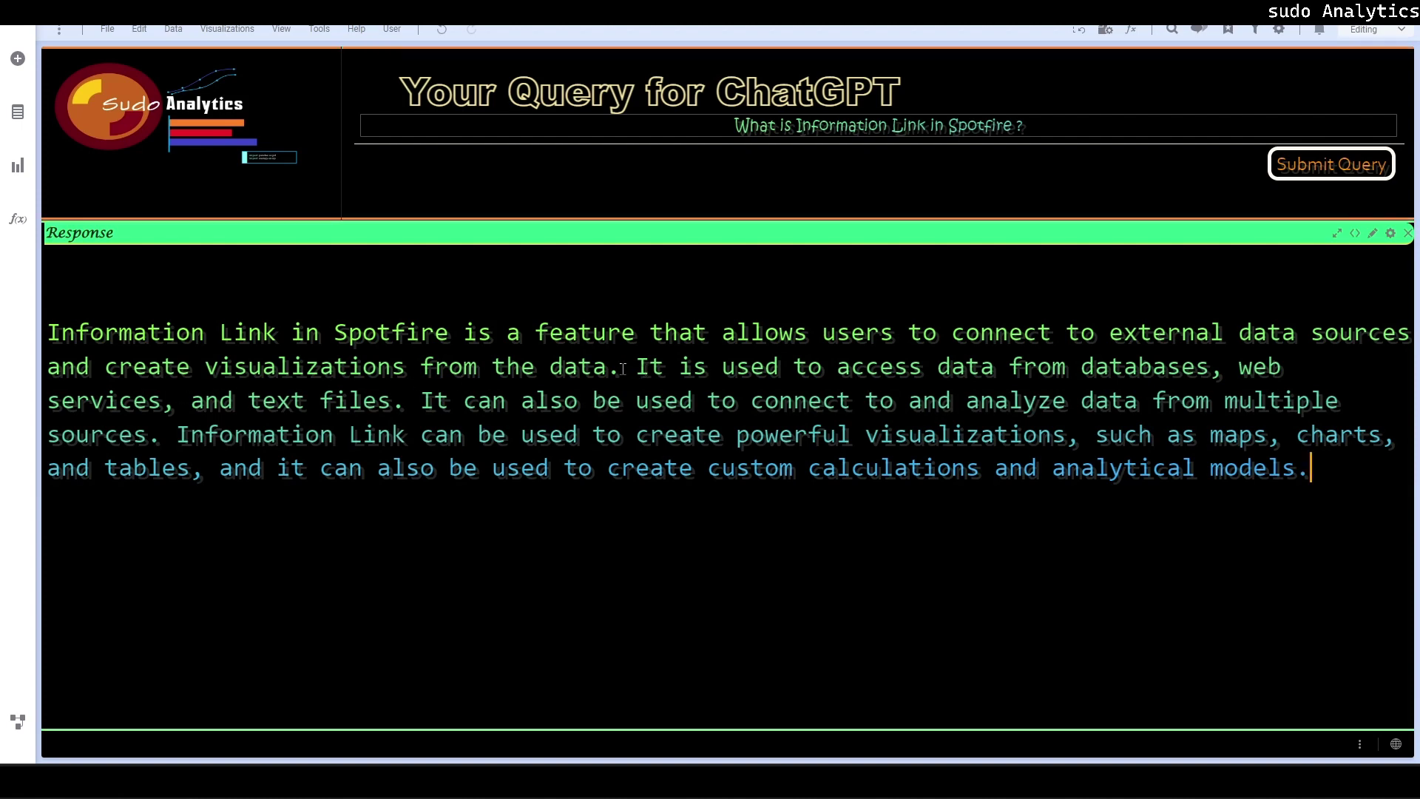
drag(628, 369, 47, 336)
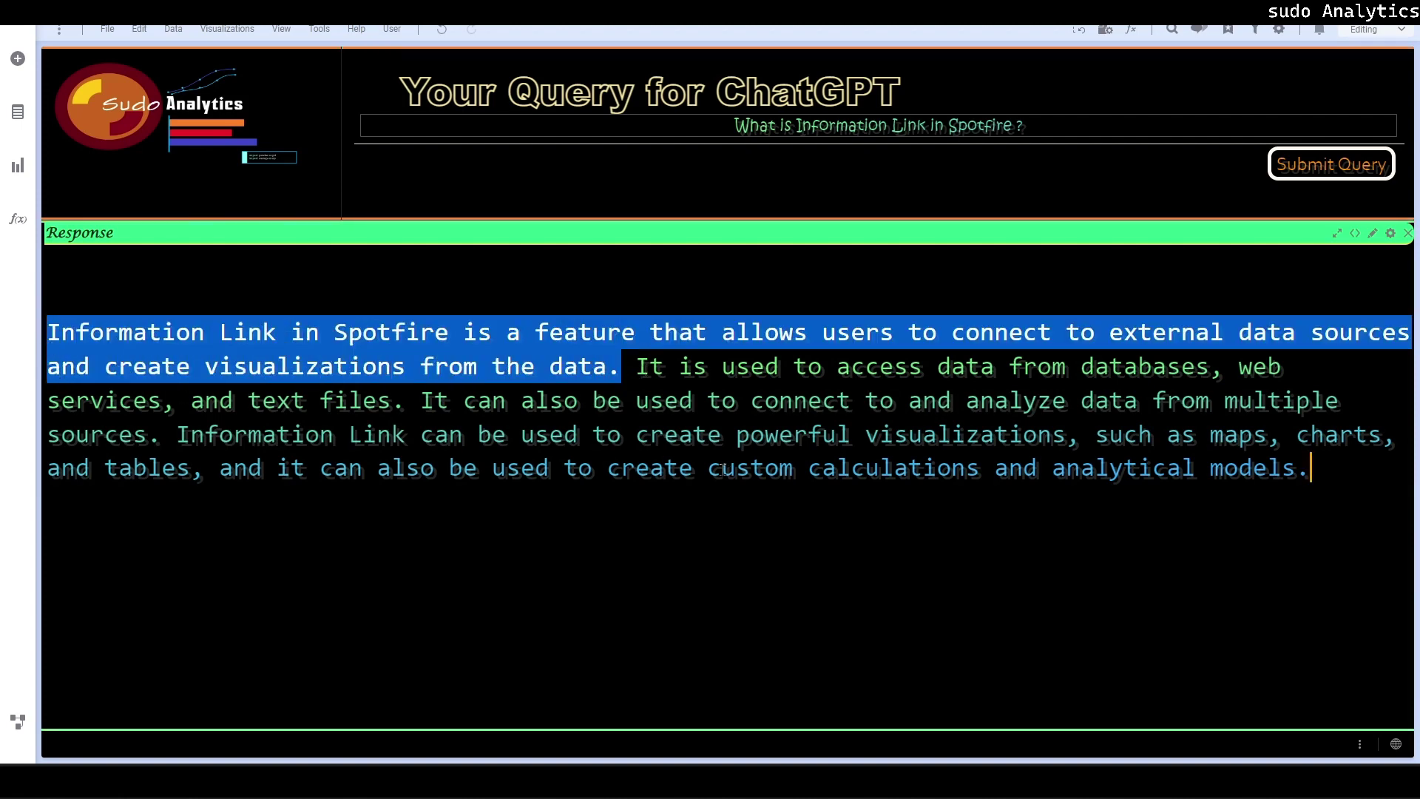
click(651, 366)
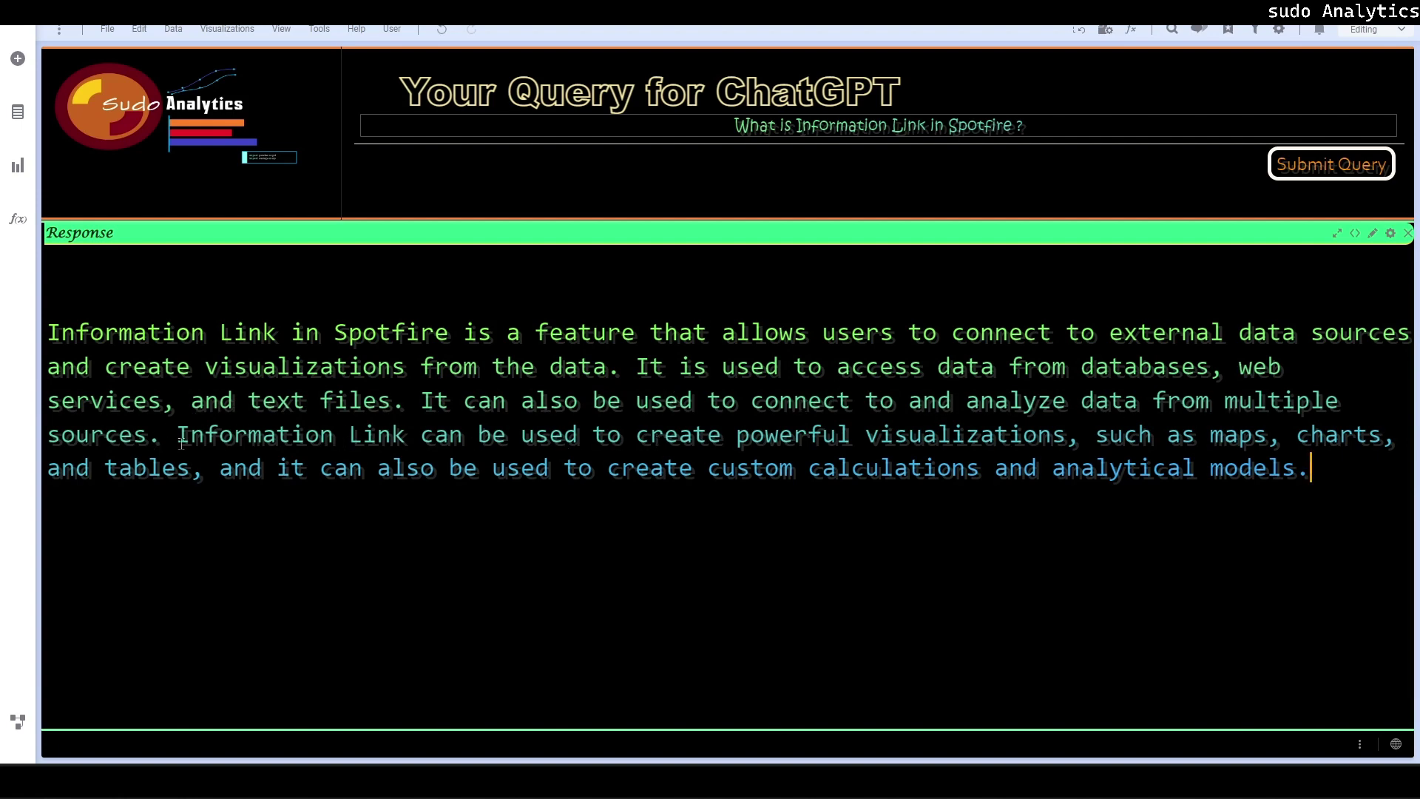
drag(174, 437, 1313, 480)
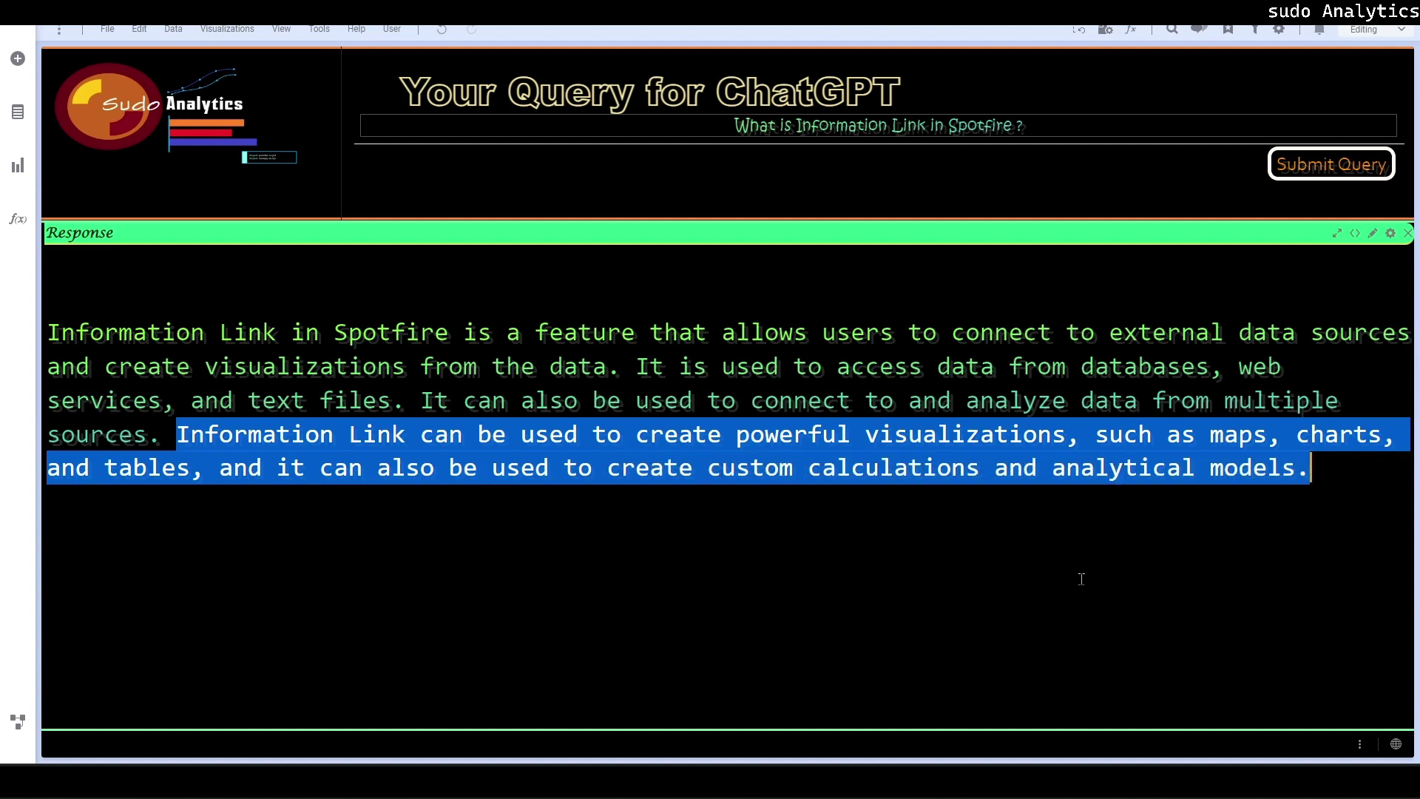
click(757, 537)
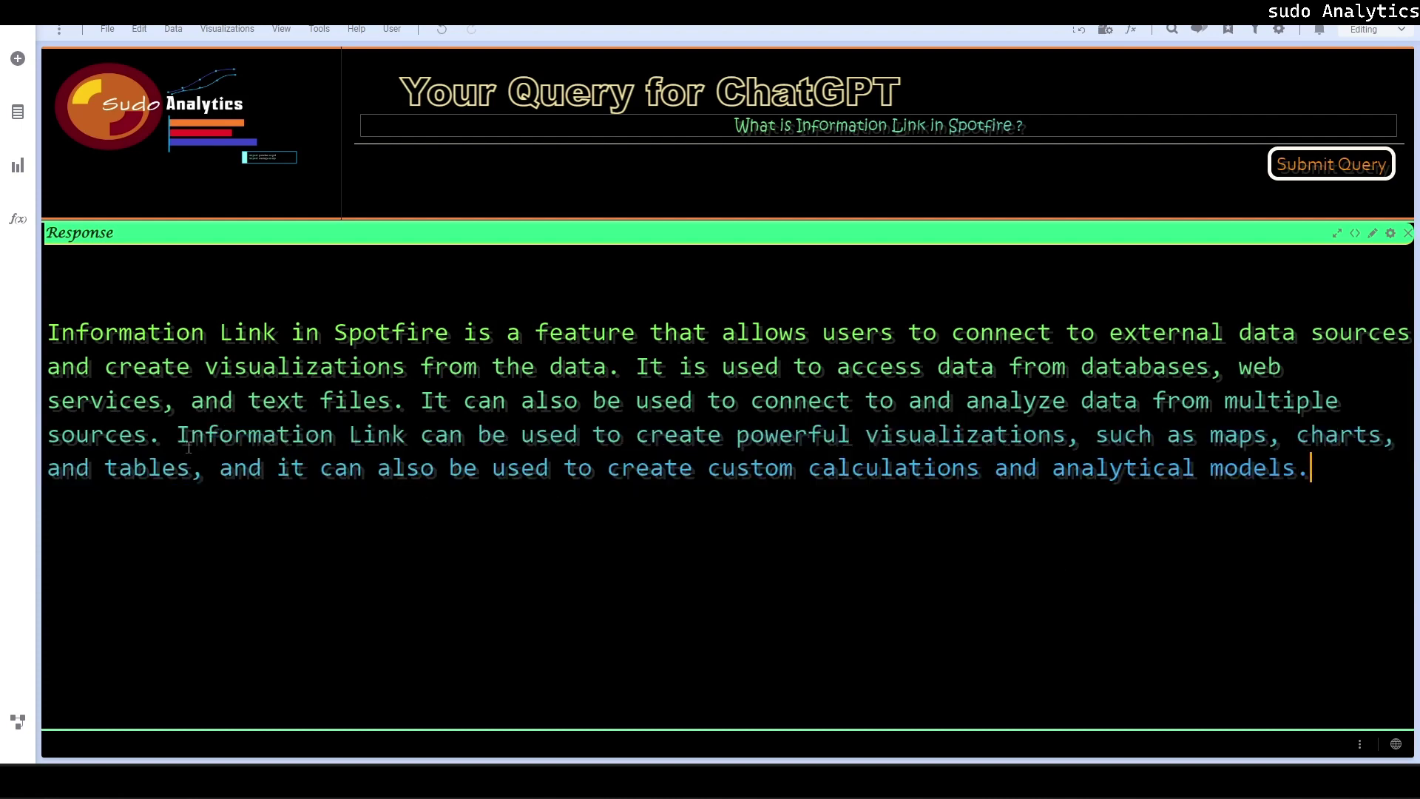
drag(166, 440, 1362, 501)
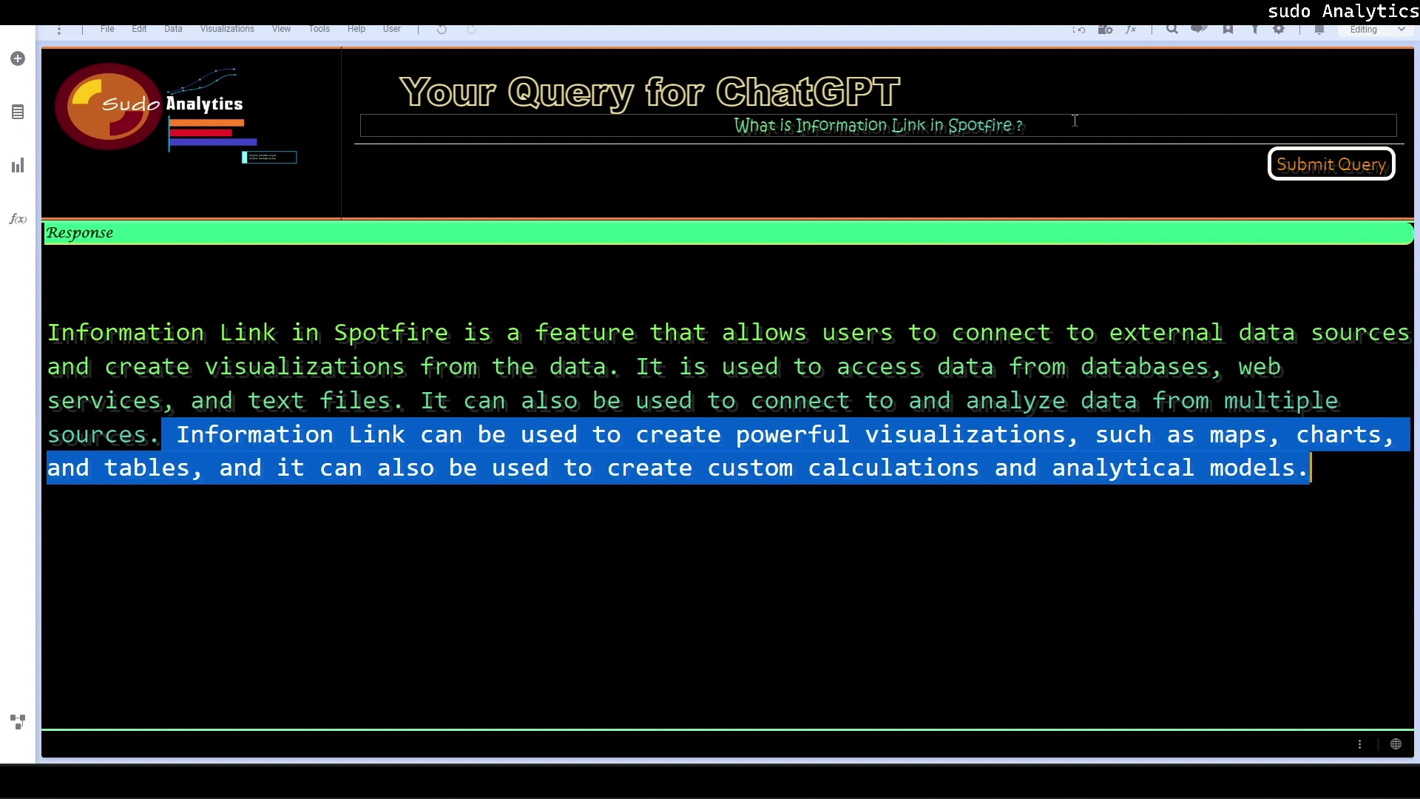
- Replace the query with 'give a sample python code to create a dataframe' and submit it
drag(1075, 121, 528, 135)
text(gi)
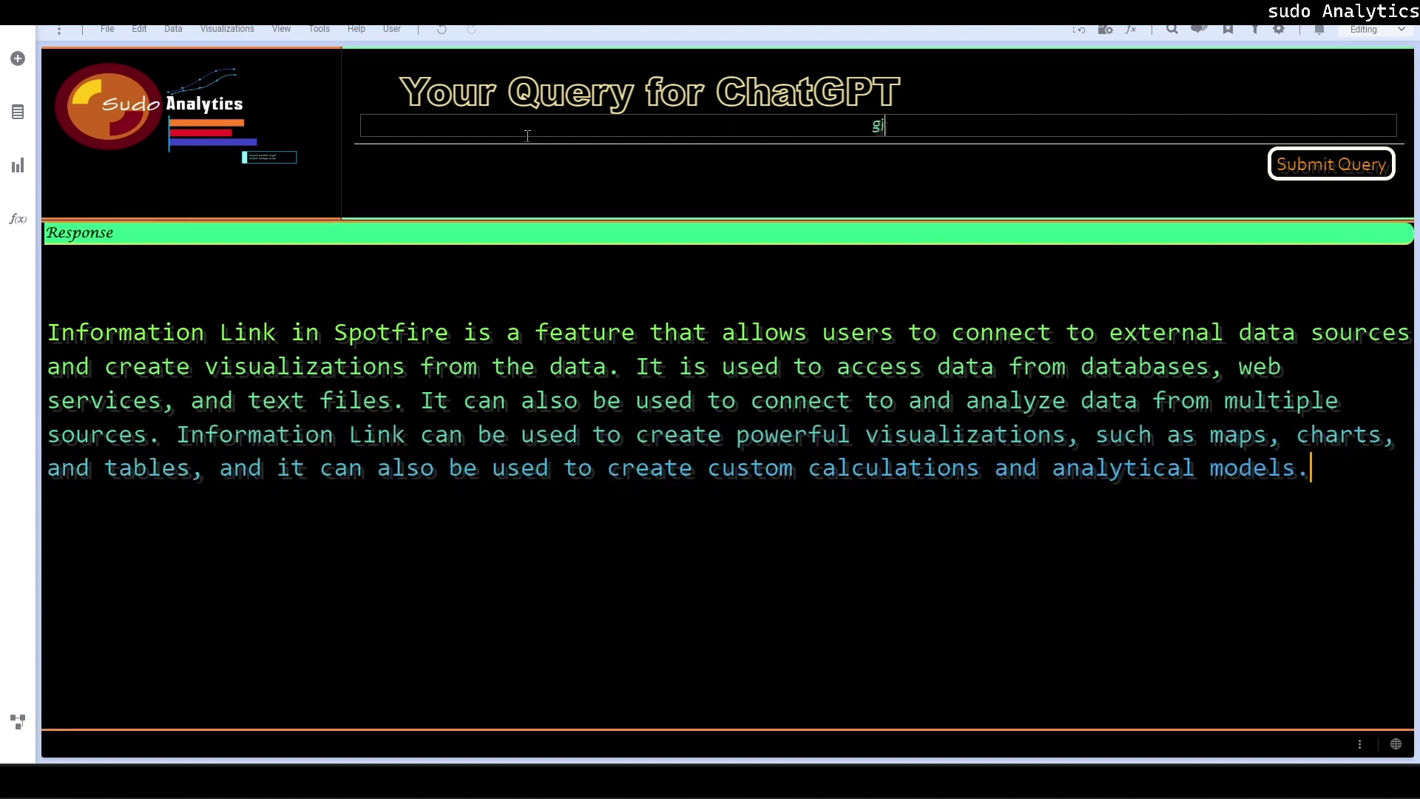
text(ve a sample python code to )
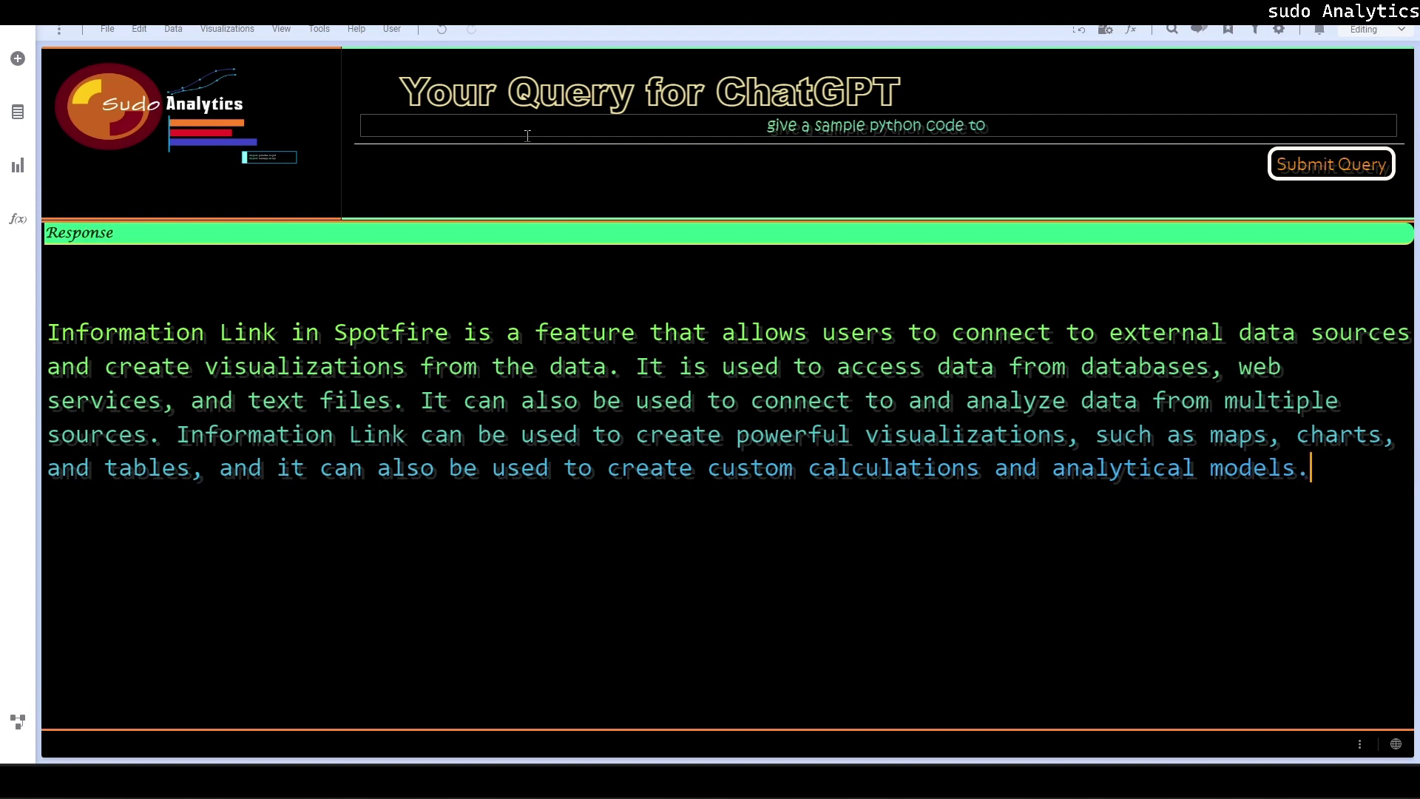
text(create a )
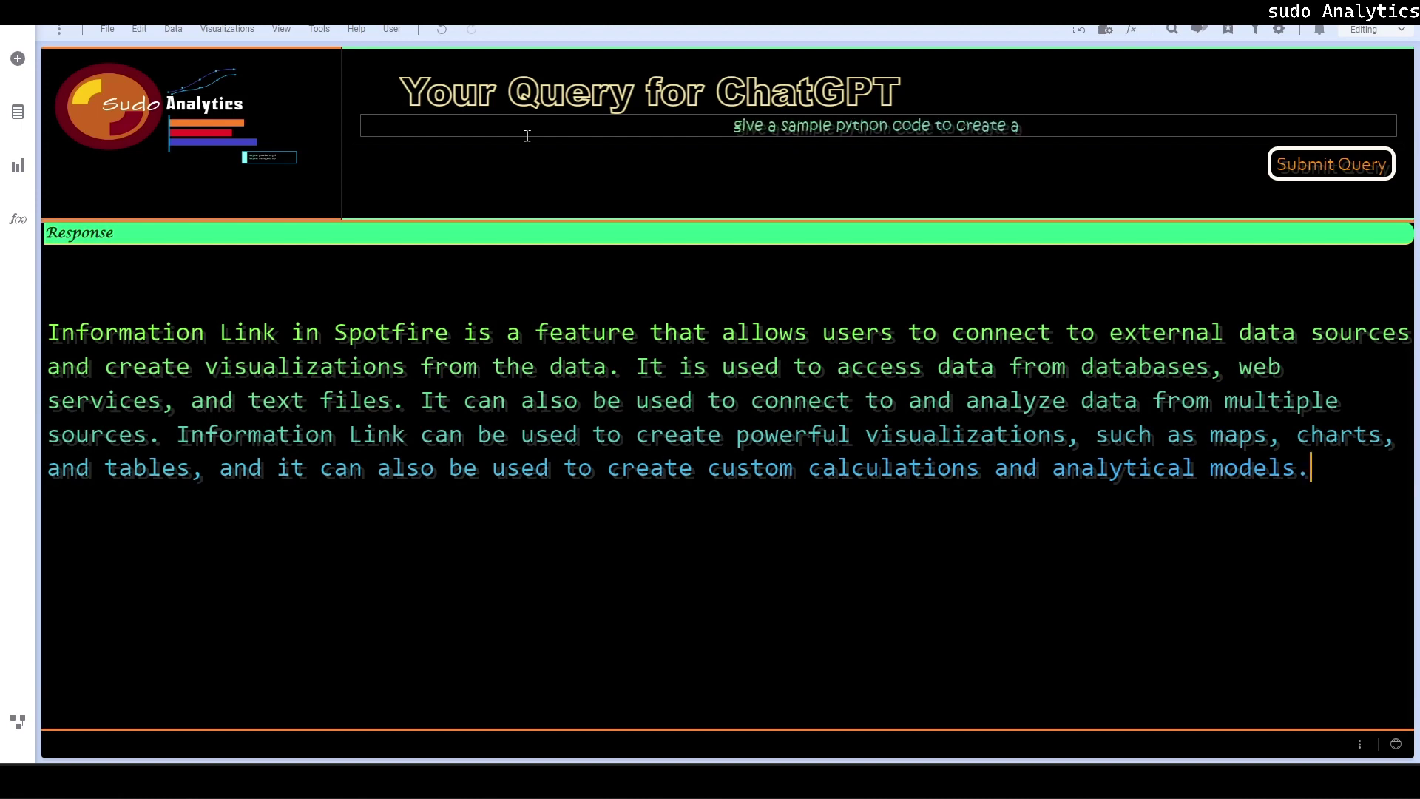
text(data)
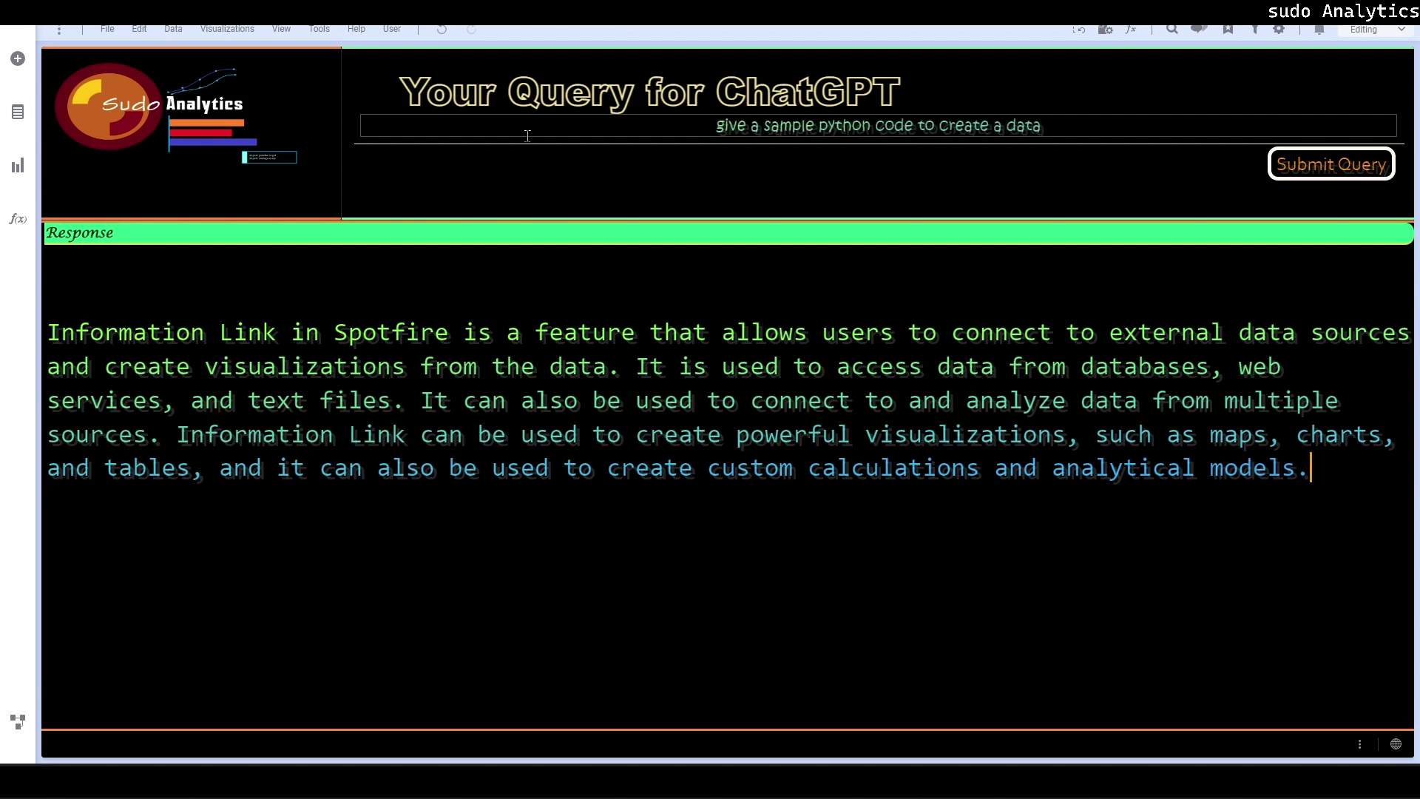
text(frame)
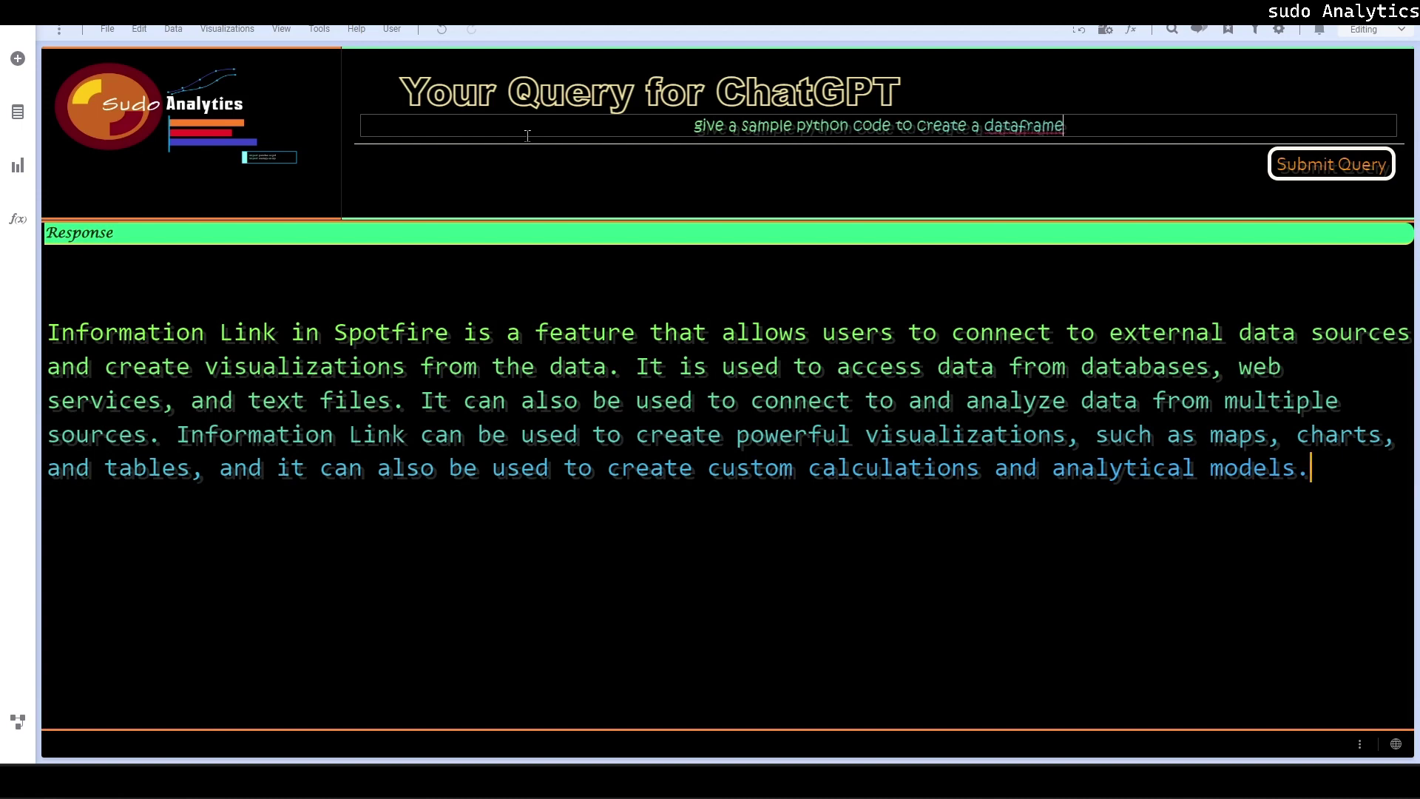
click(1338, 177)
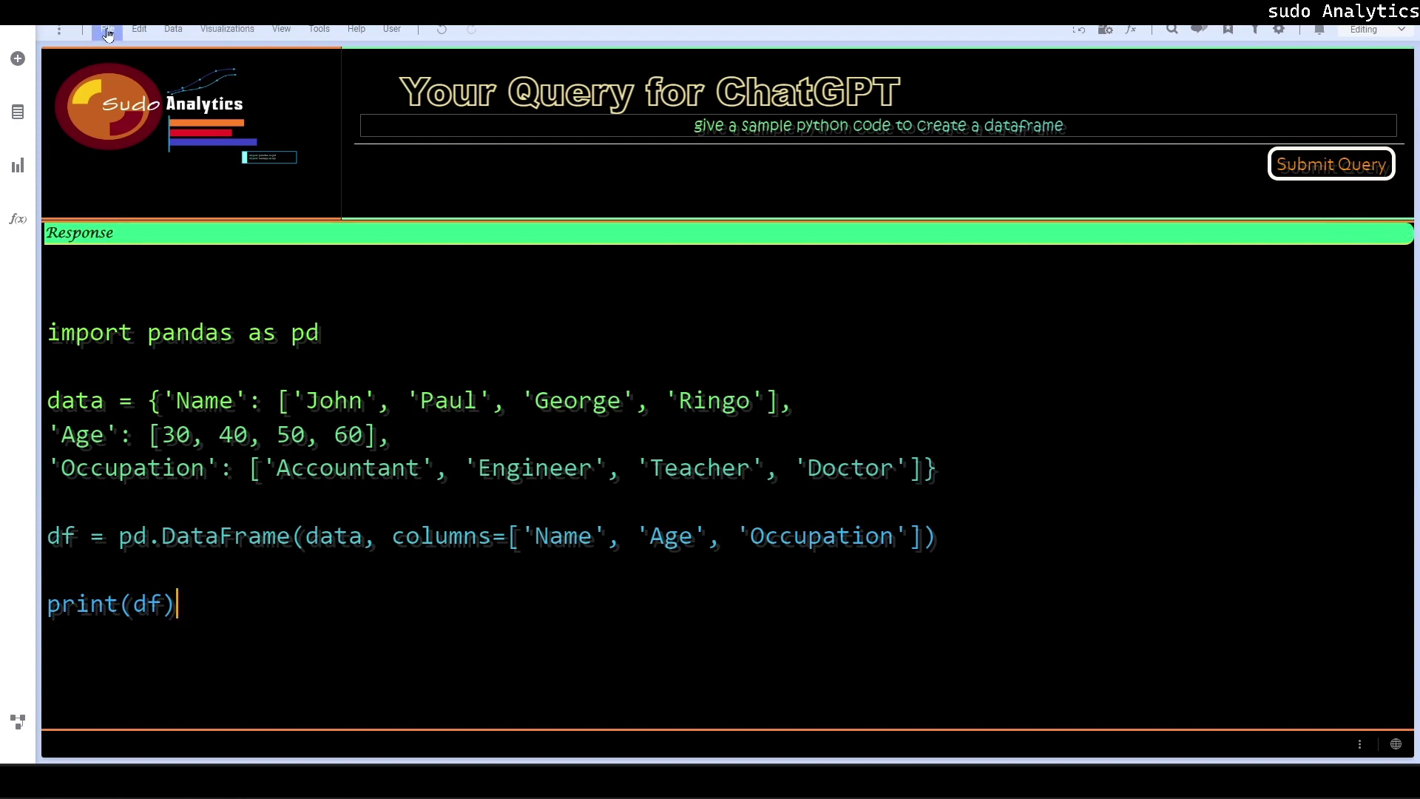
- Open the ChatGPT data function's script editor from Data Function Properties and enlarge it
click(168, 37)
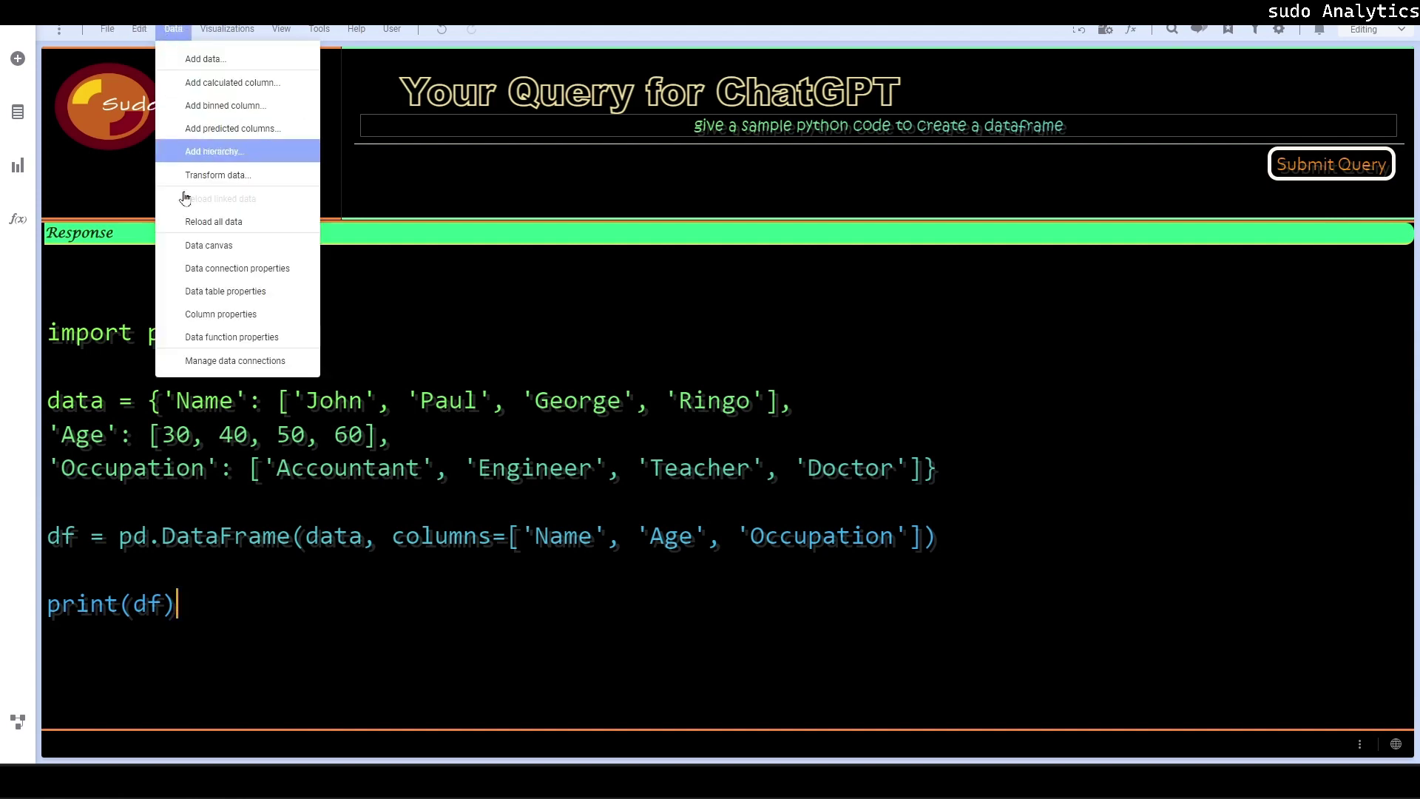
click(225, 339)
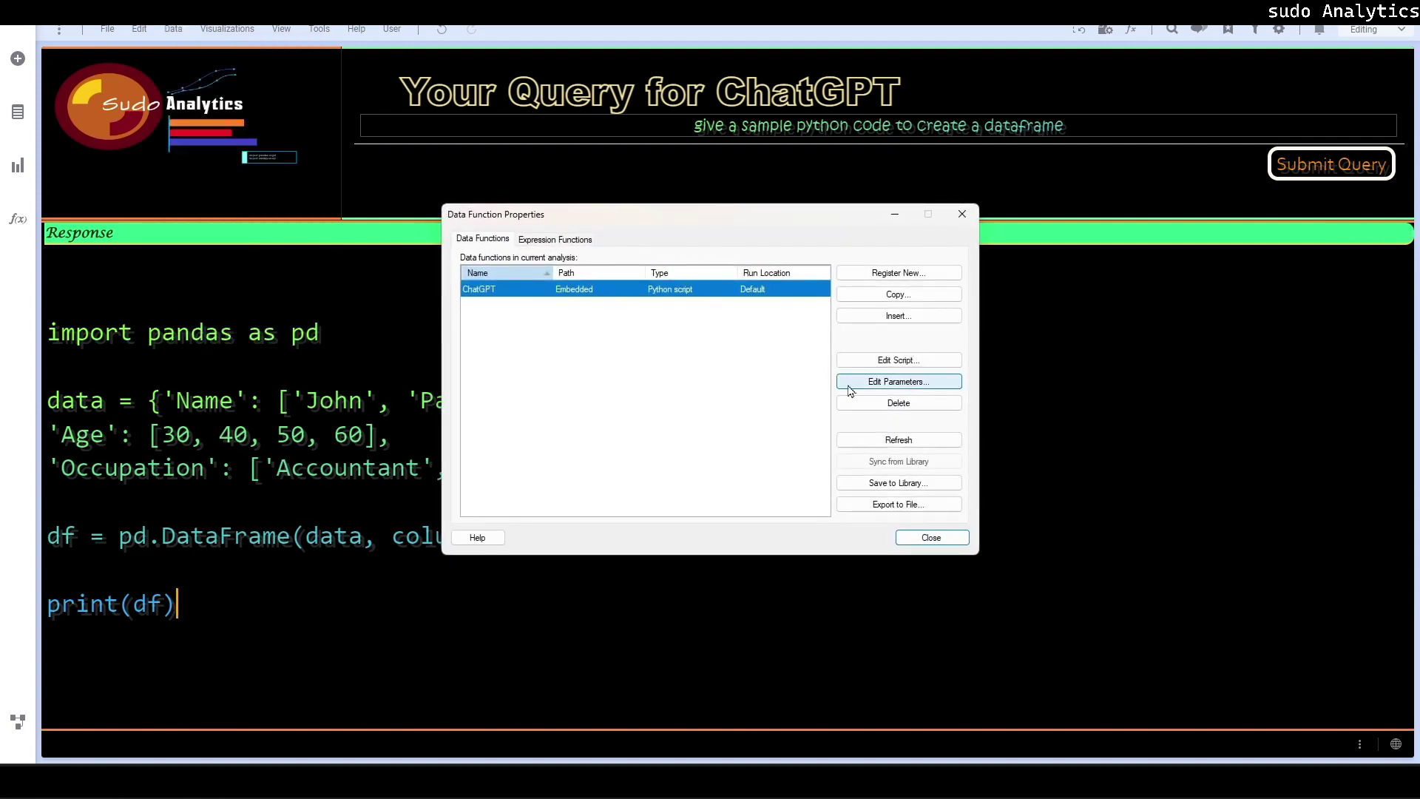
click(894, 362)
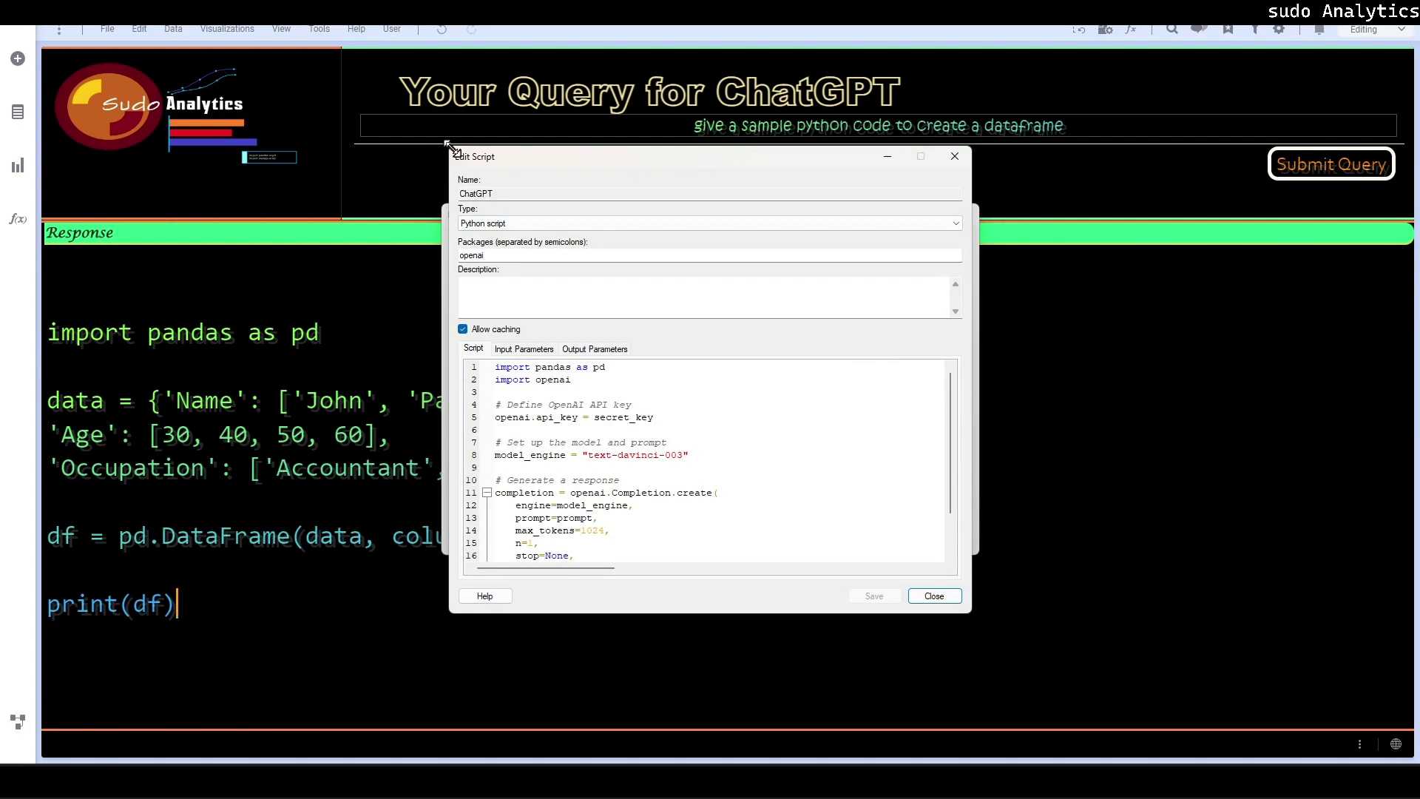
drag(448, 147, 283, 77)
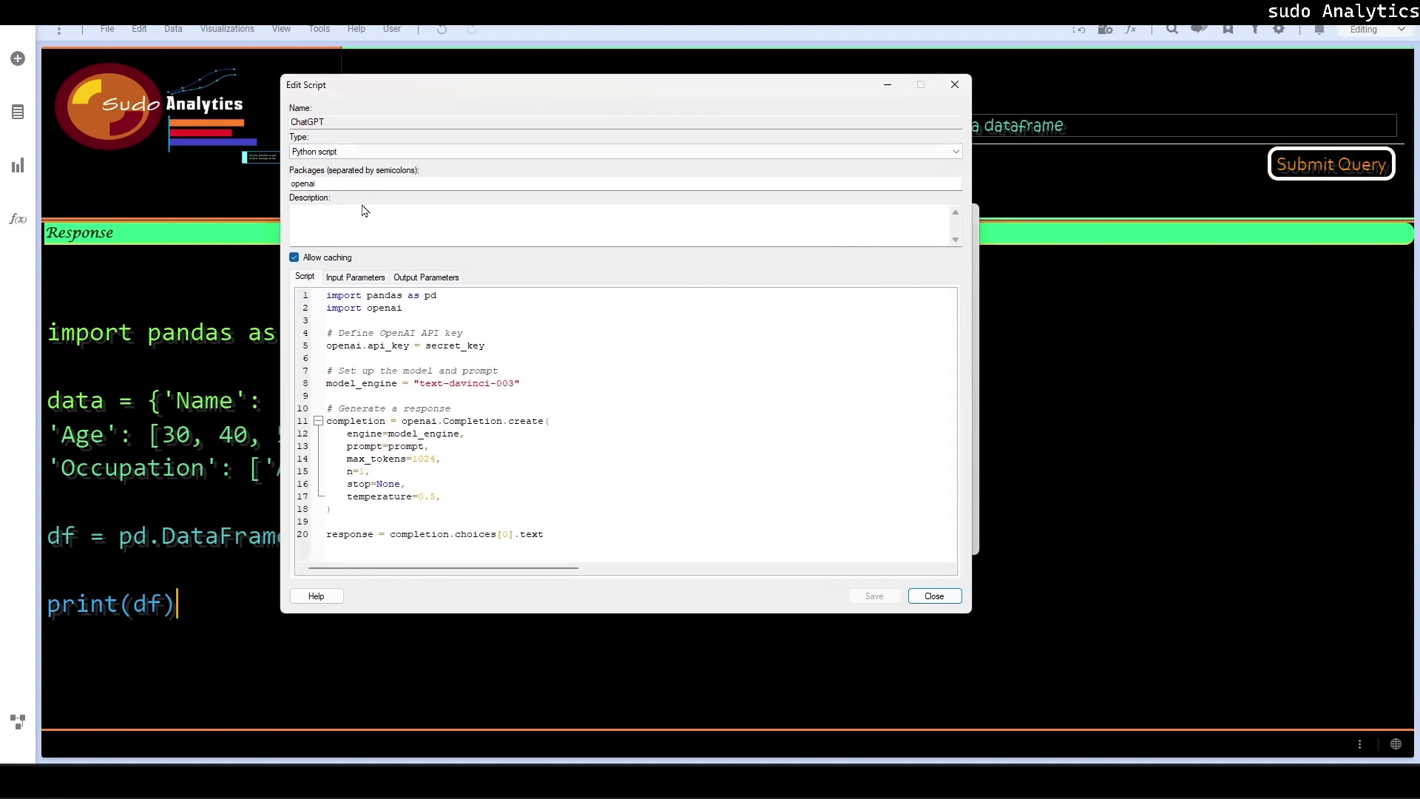
- Review the script's api_key, prompt and response lines and check the Input Parameters tab
drag(456, 294, 269, 287)
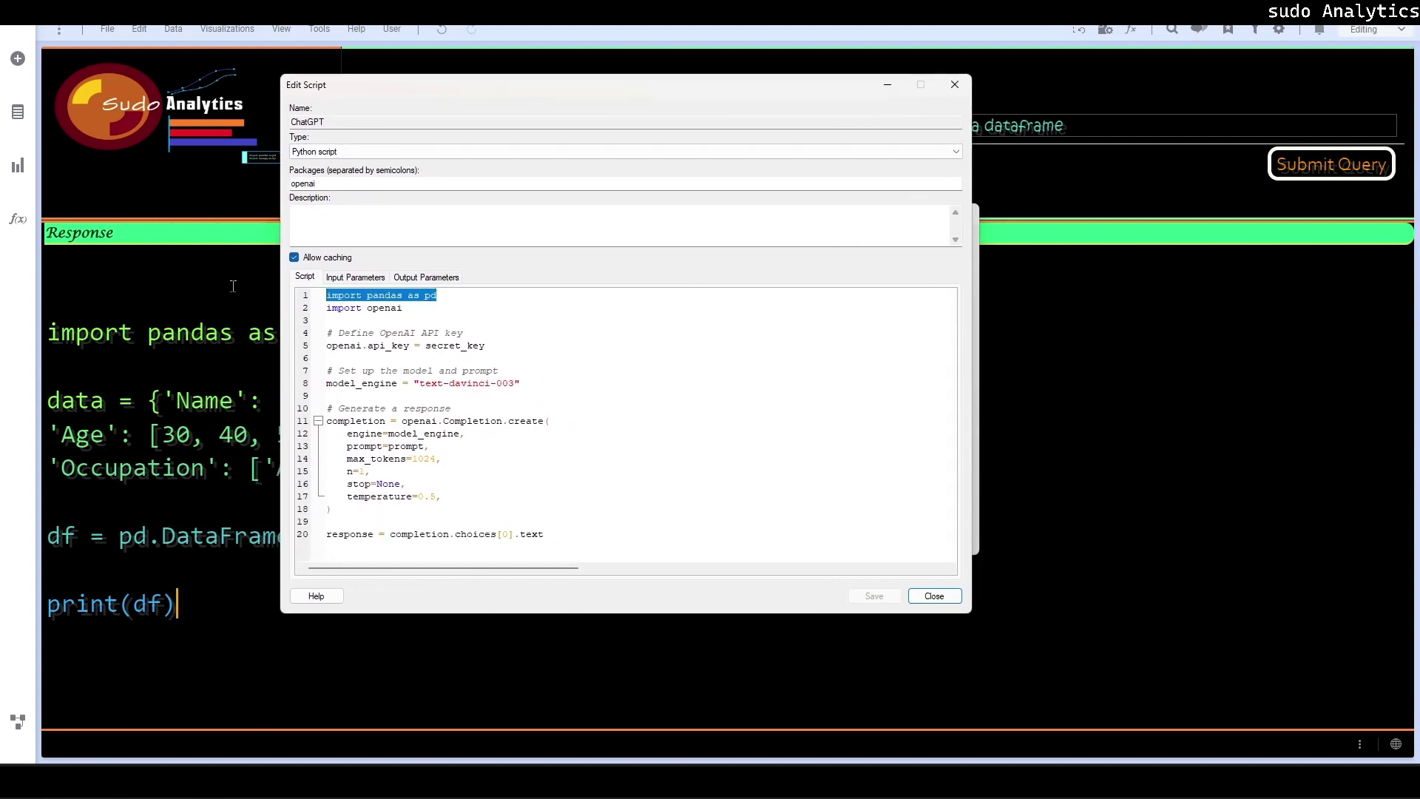
key(Delete)
key(Delete)
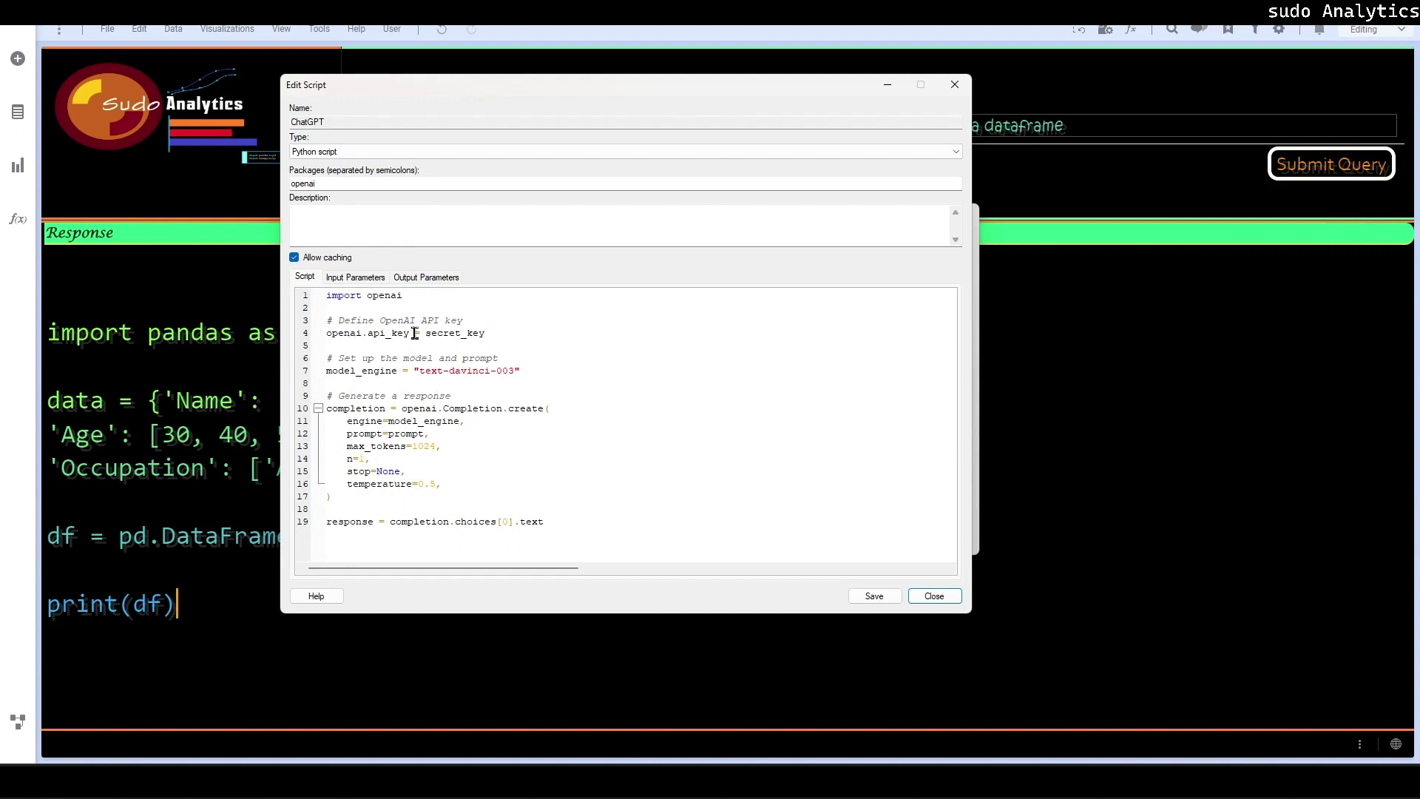
drag(415, 333, 310, 334)
double_click(444, 334)
double_click(409, 434)
click(357, 278)
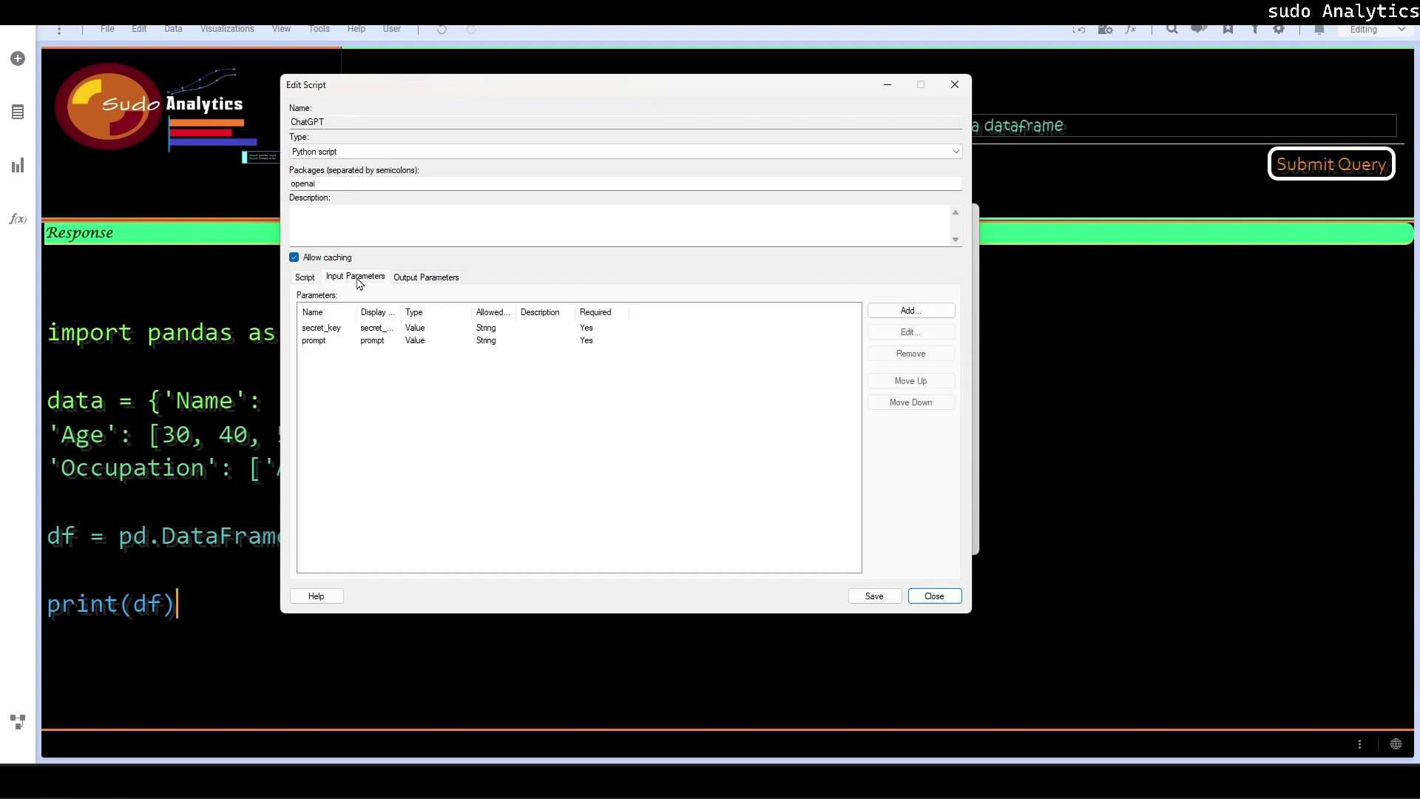
click(305, 280)
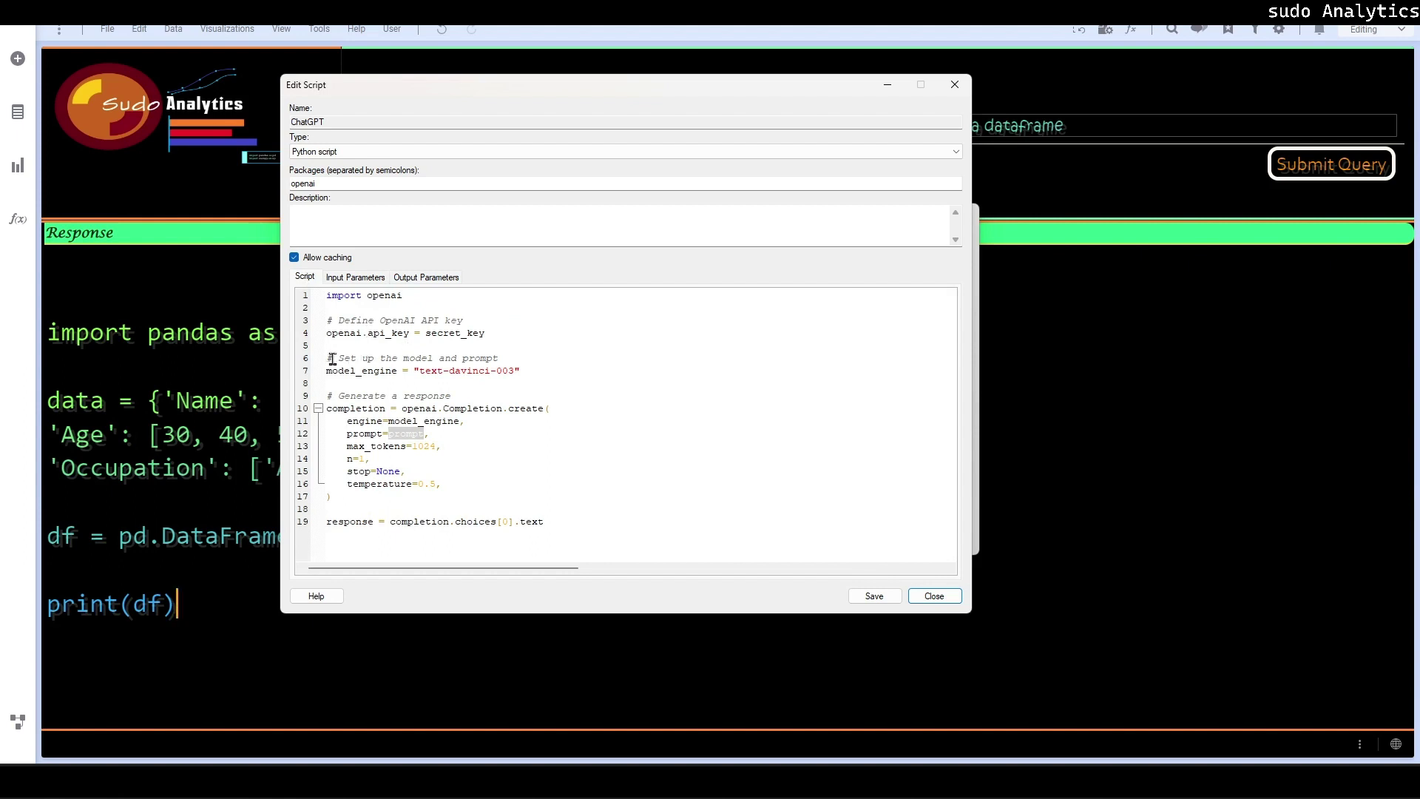
double_click(339, 522)
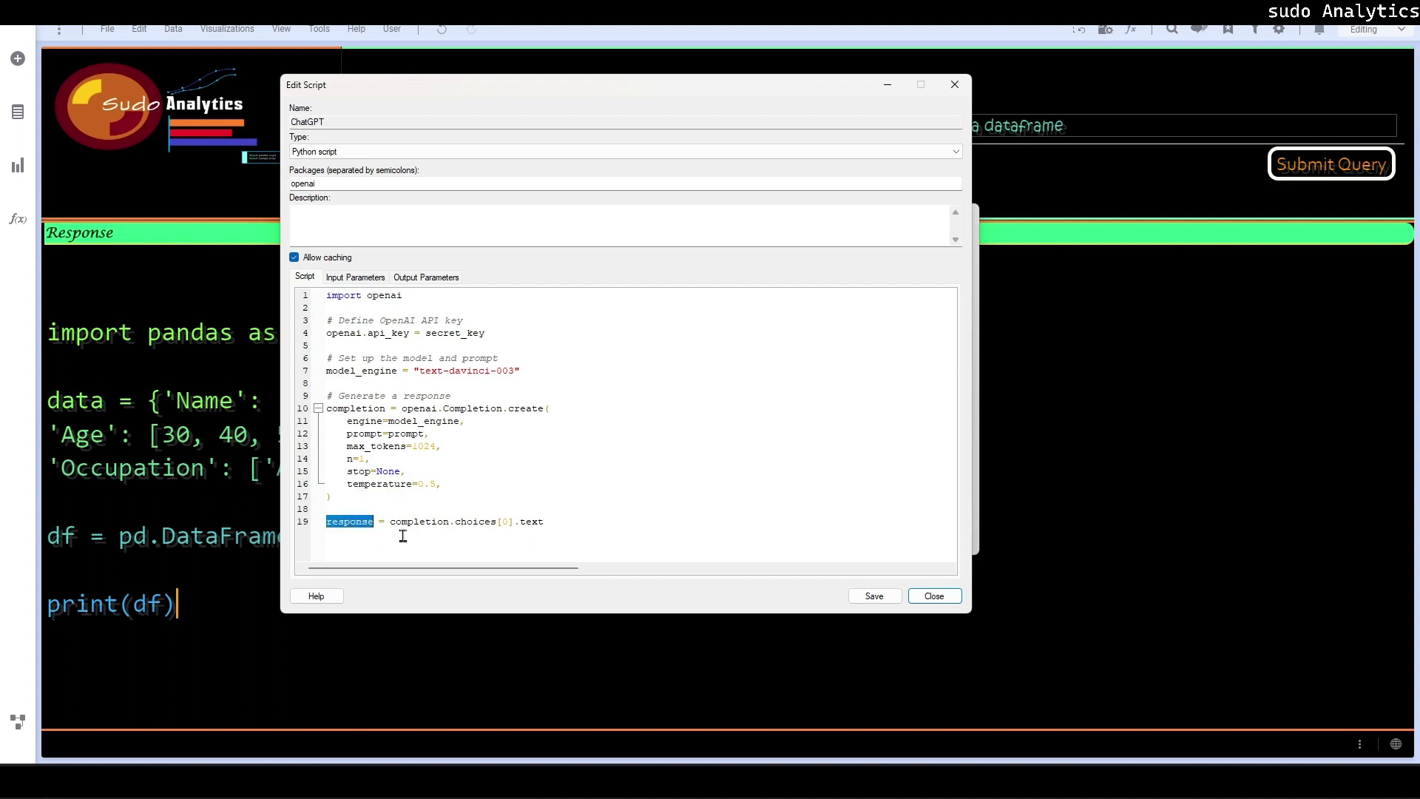
double_click(536, 522)
- Close the script editor without saving changes, then close Data Function Properties
click(956, 93)
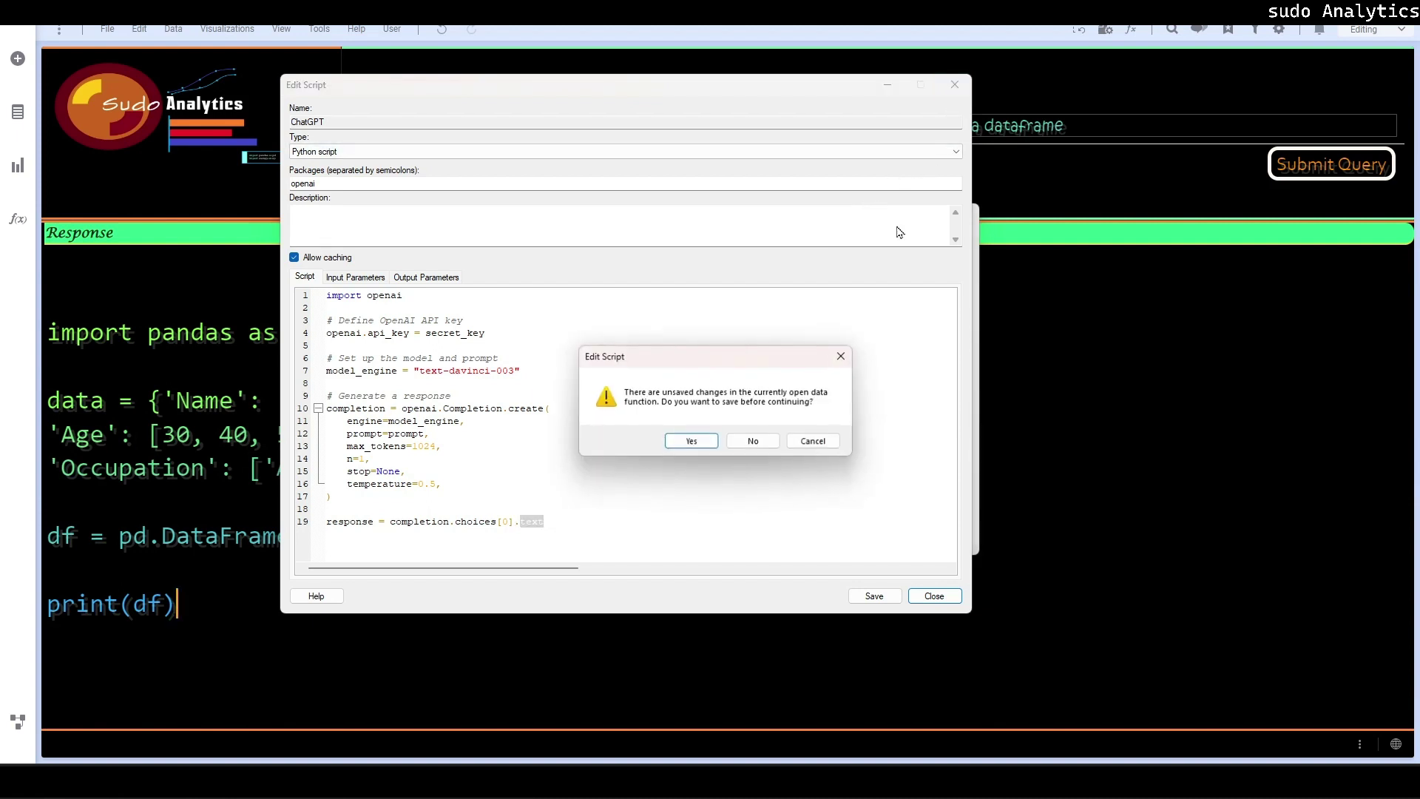
click(763, 448)
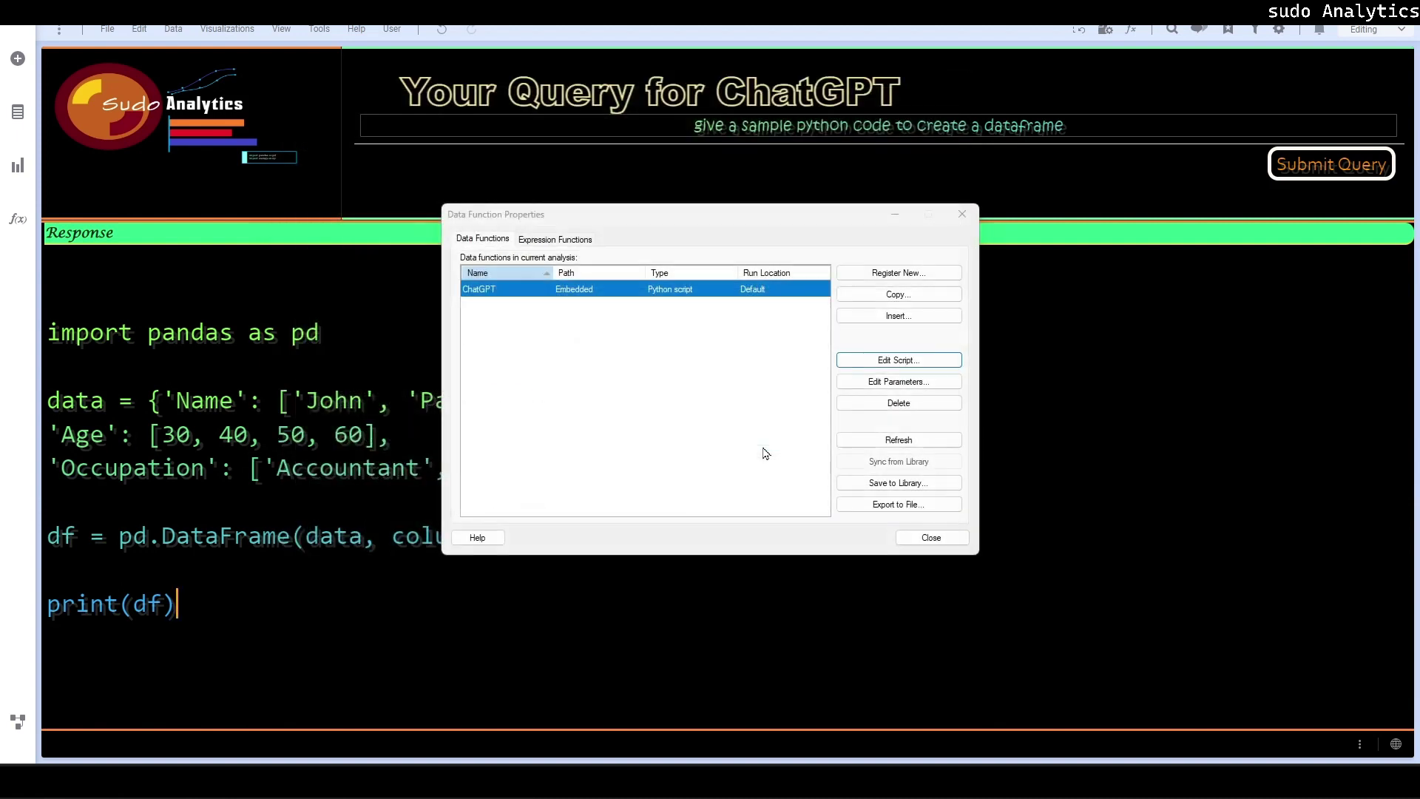
click(914, 539)
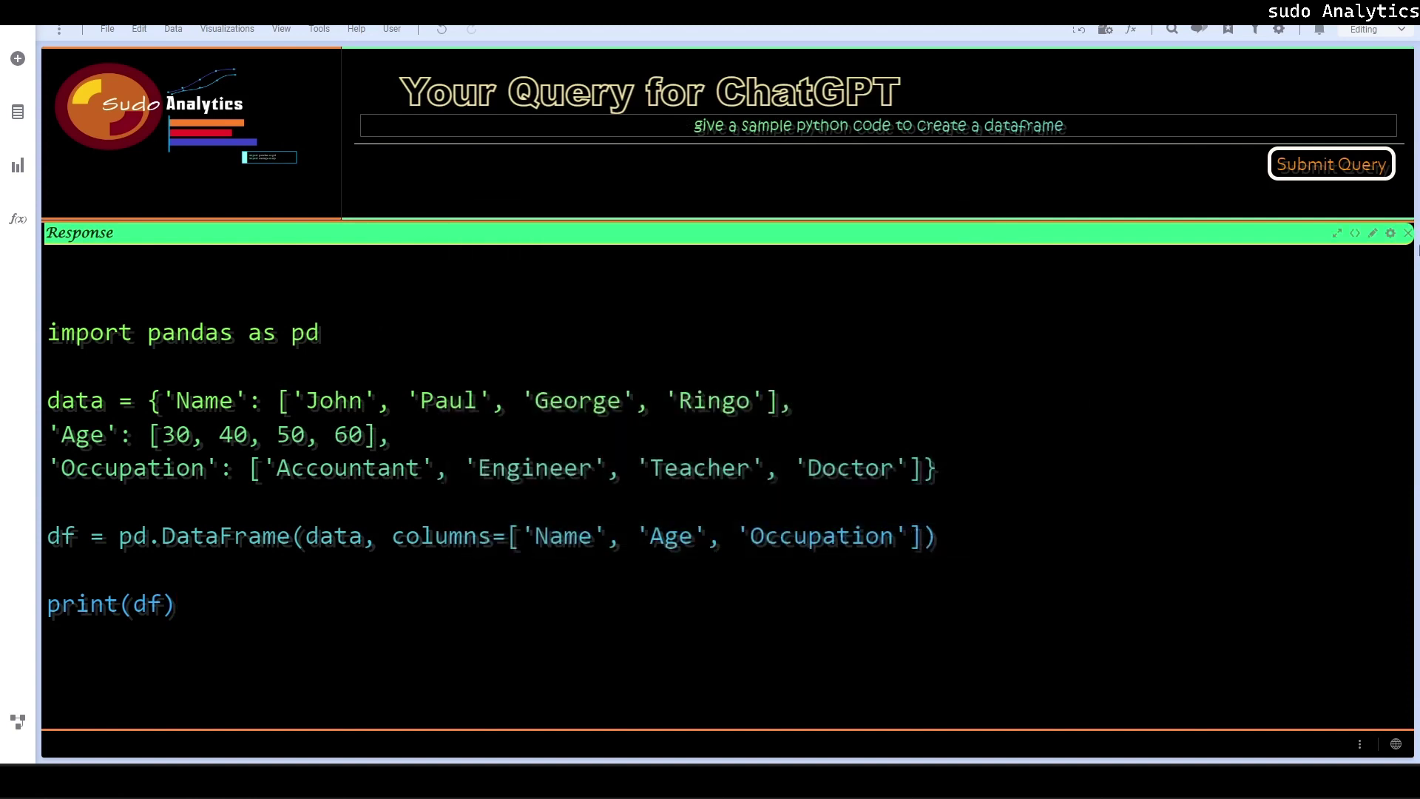
- Replace the query with 'Suggest proper visualization for time series analysis' and submit it
drag(1160, 135, 691, 127)
text(Suggesrt)
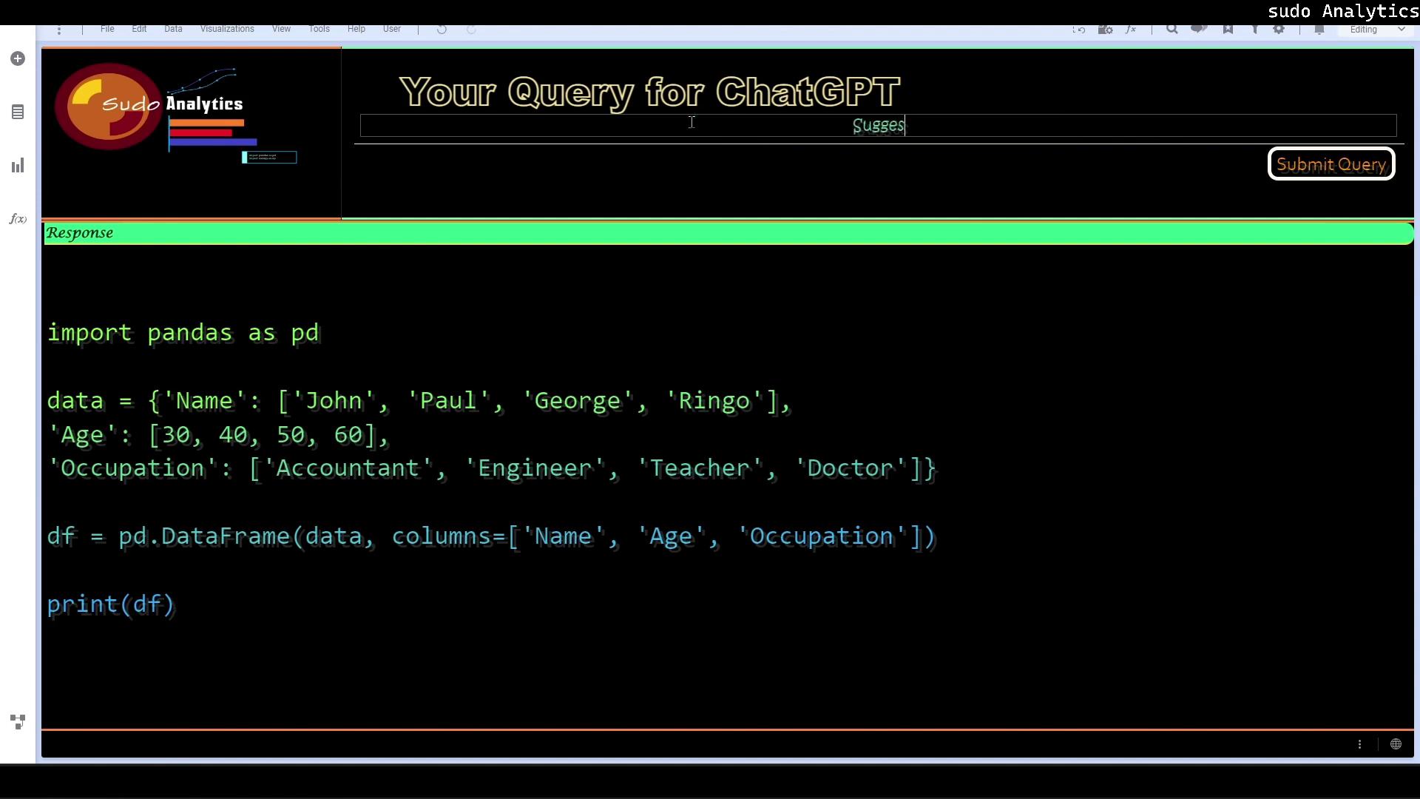
key(BackSpace)
key(BackSpace)
text(t proper)
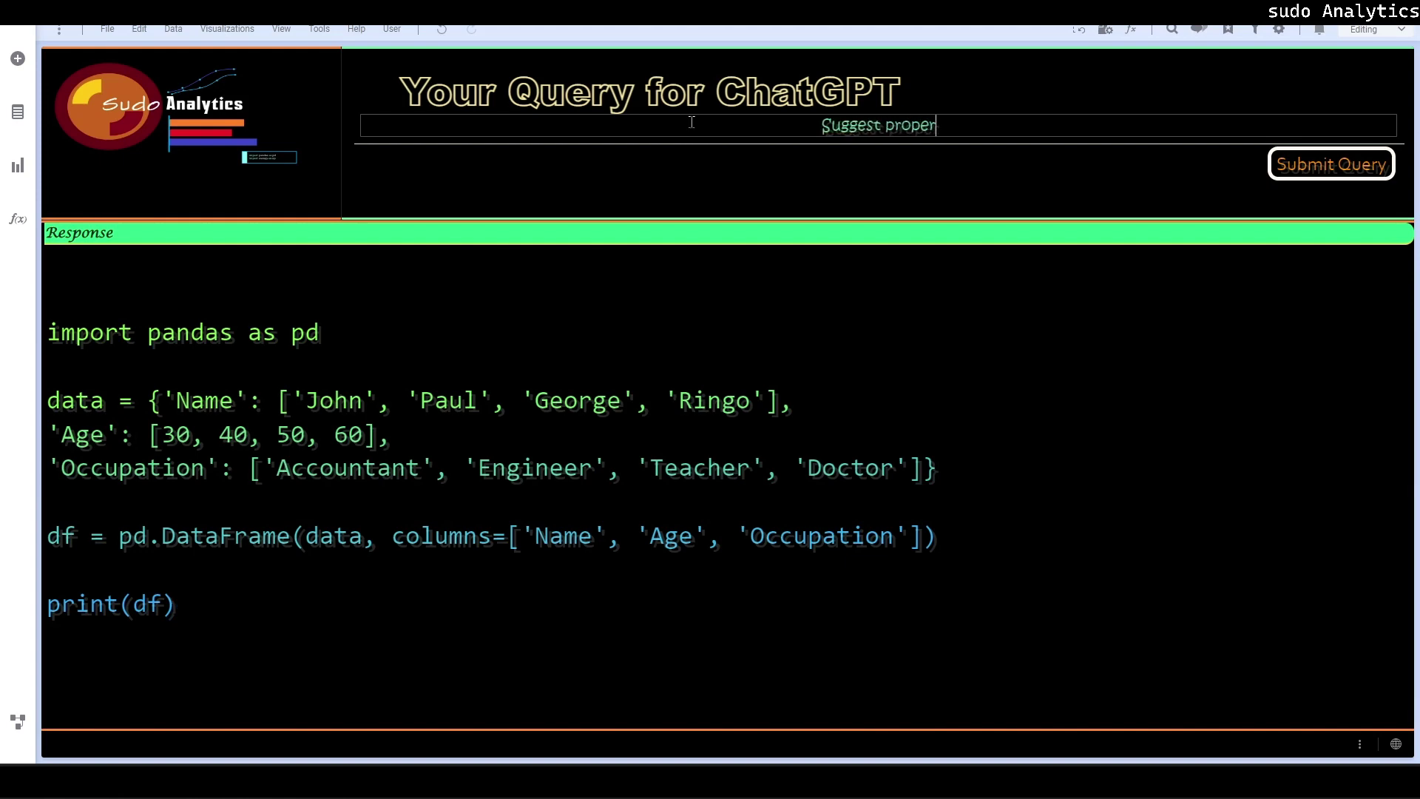
text( visuy)
key(BackSpace)
text(alization for)
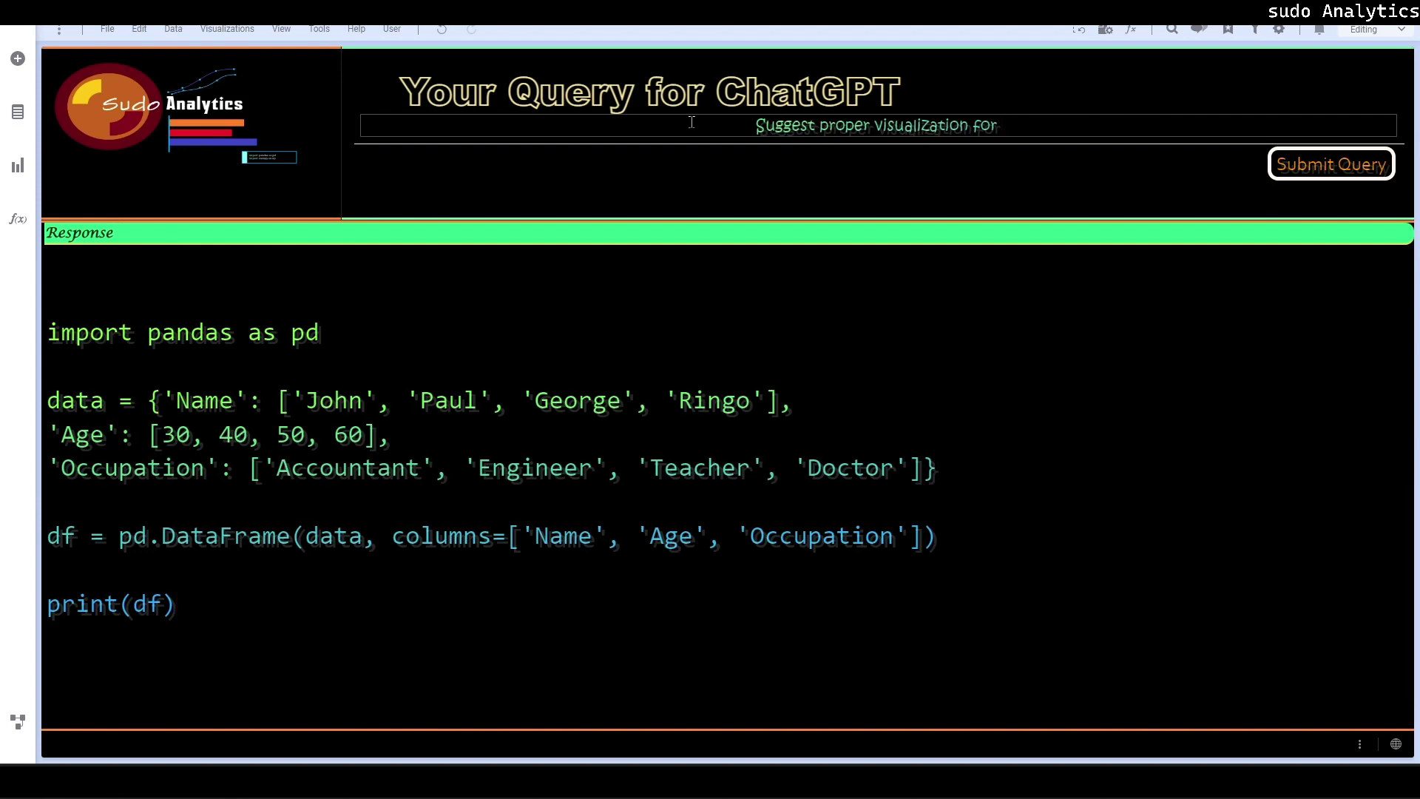
text(time)
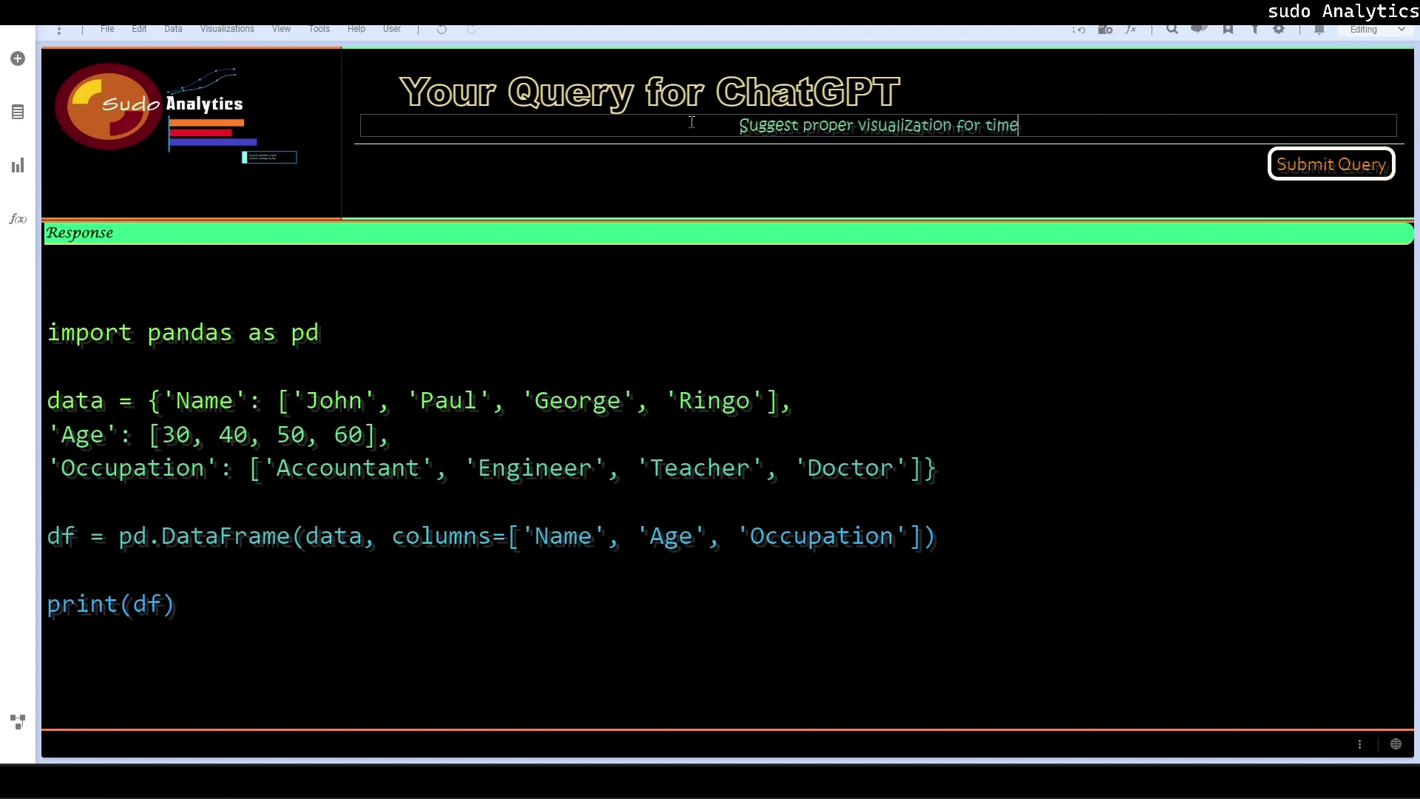
text( series )
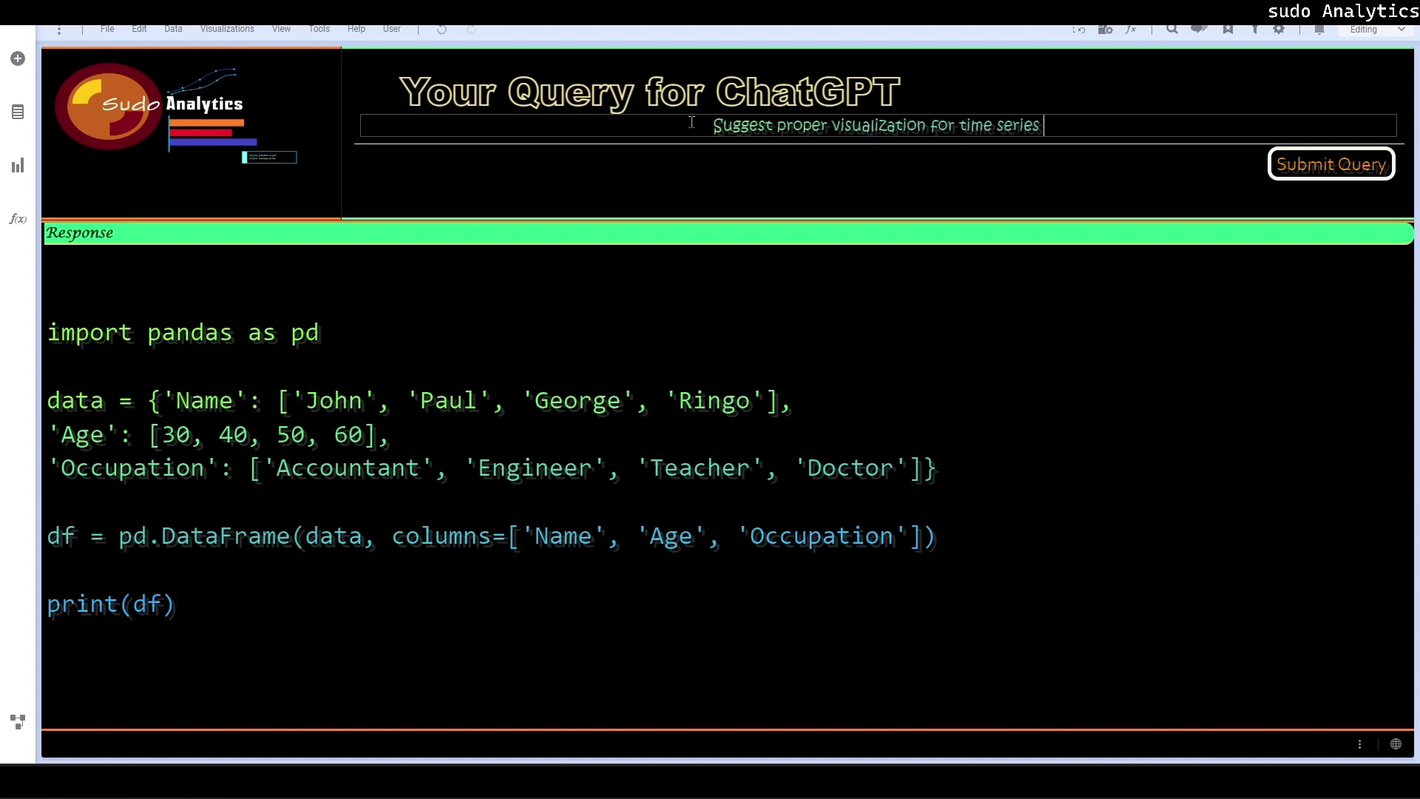
text(anal)
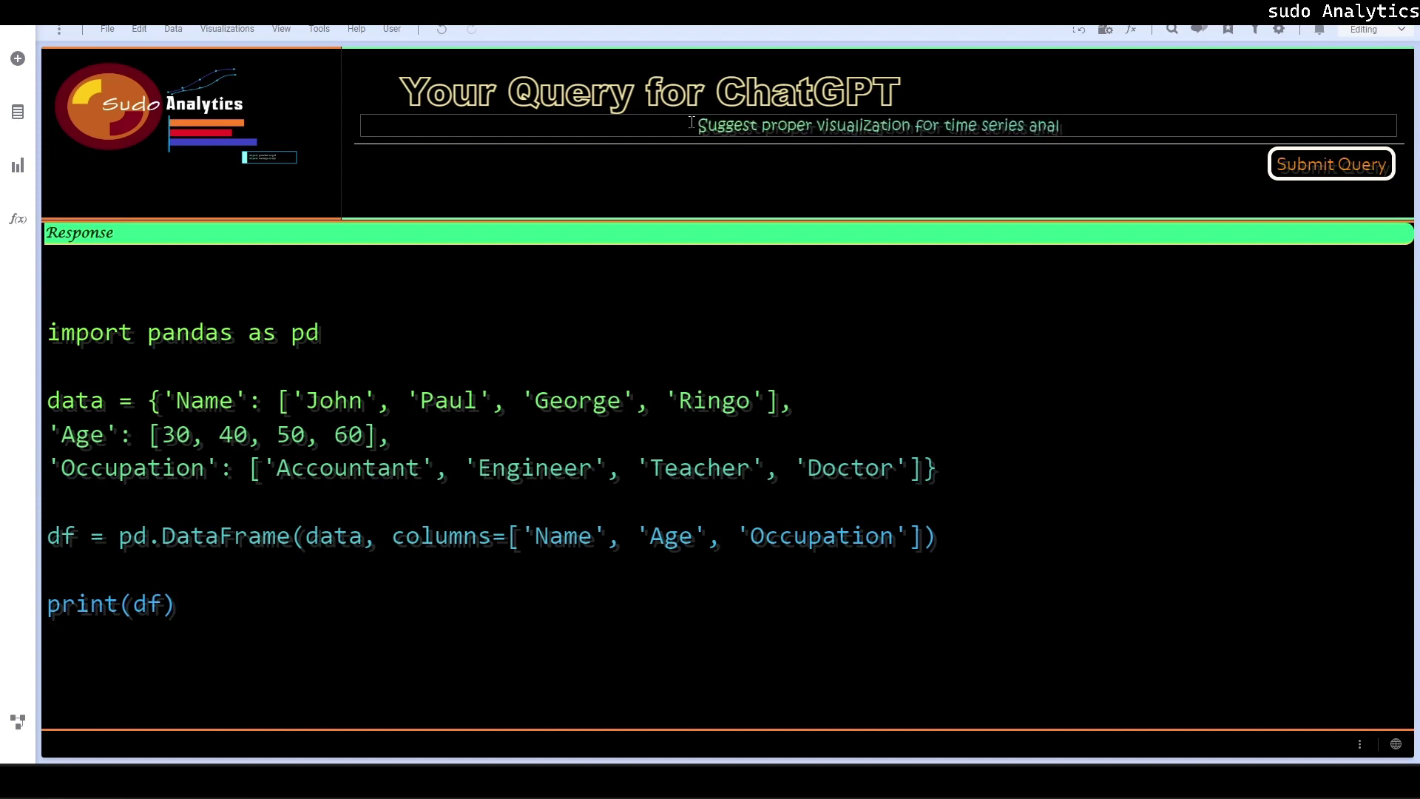
text(ysis)
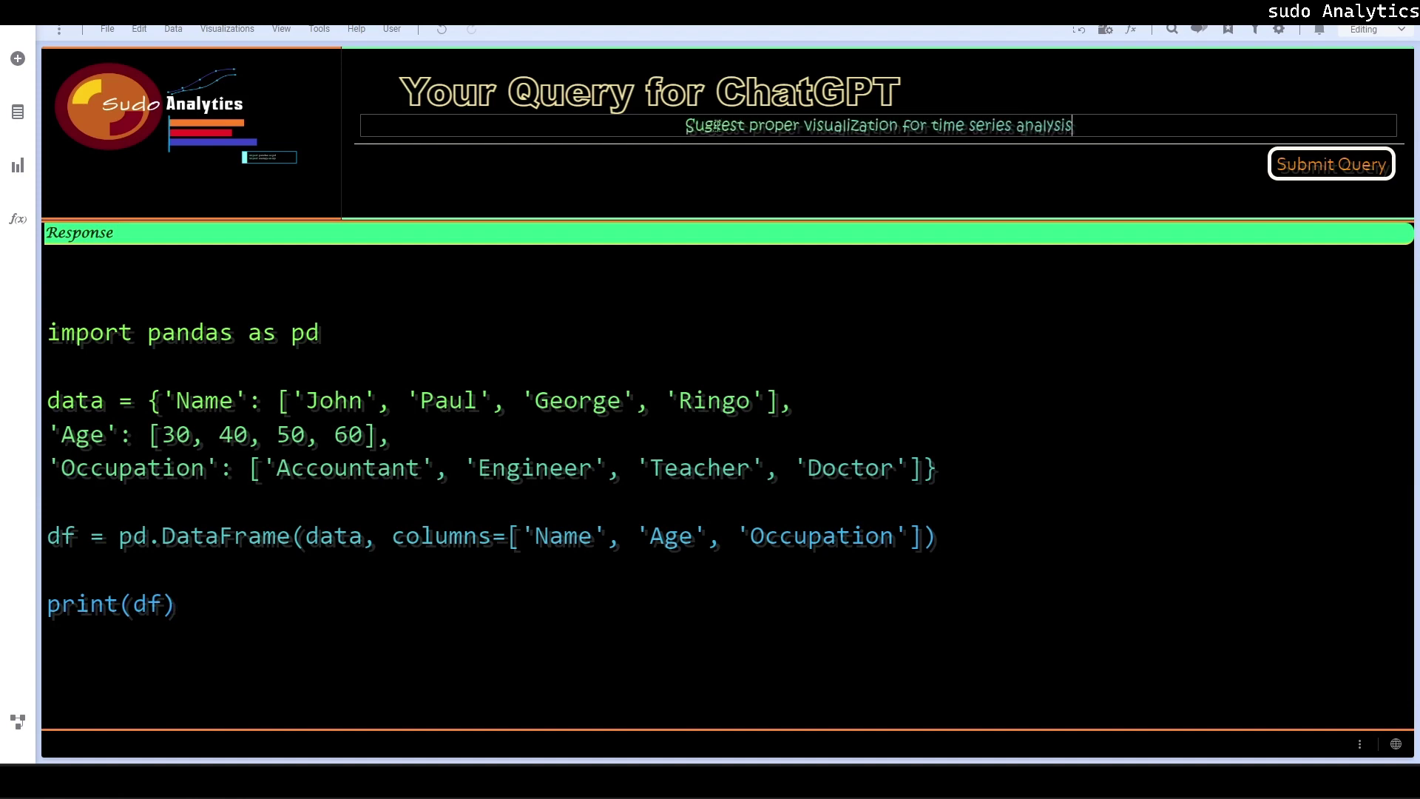
click(1342, 167)
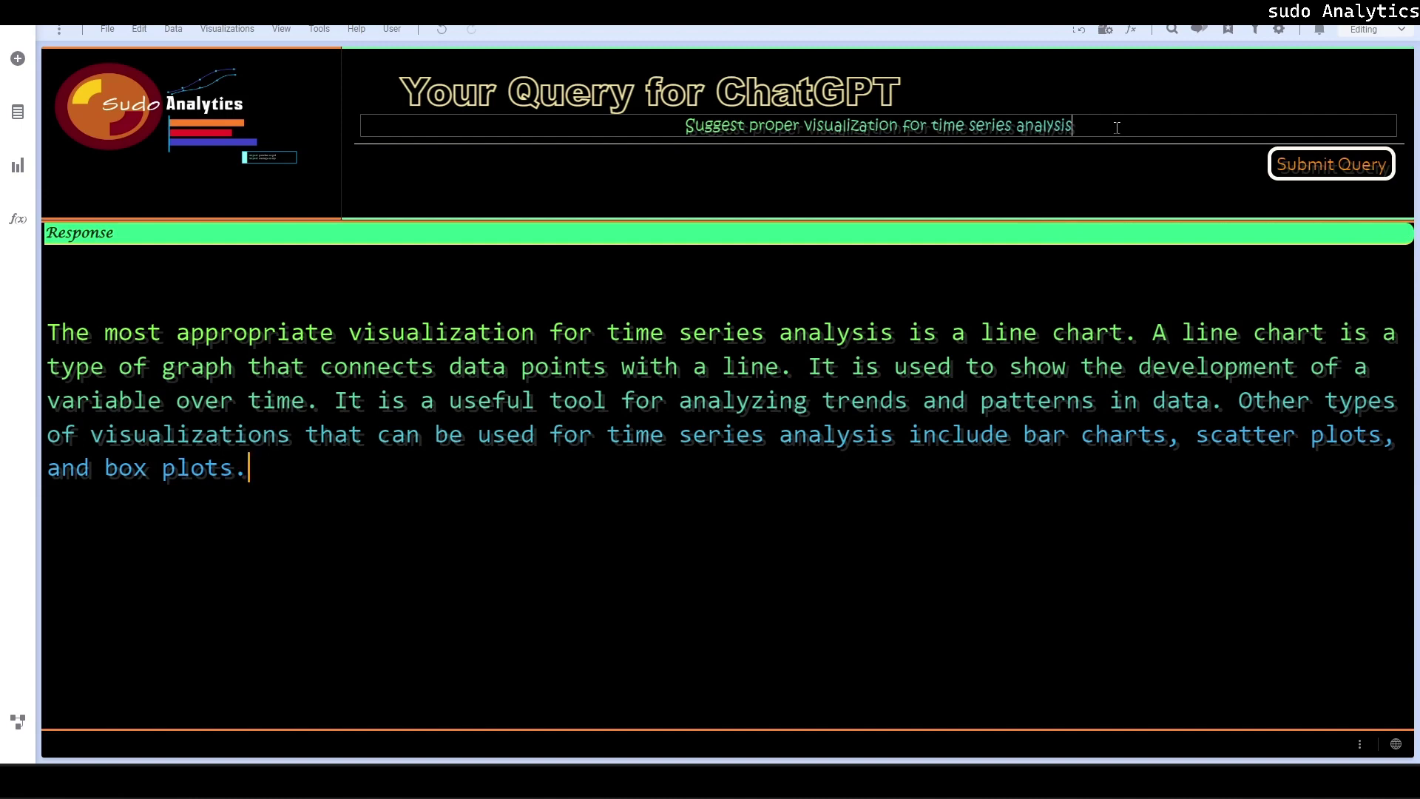
- Replace 'time series analysis' in the query with 'Volumetric Comparison?'
drag(1078, 127, 924, 116)
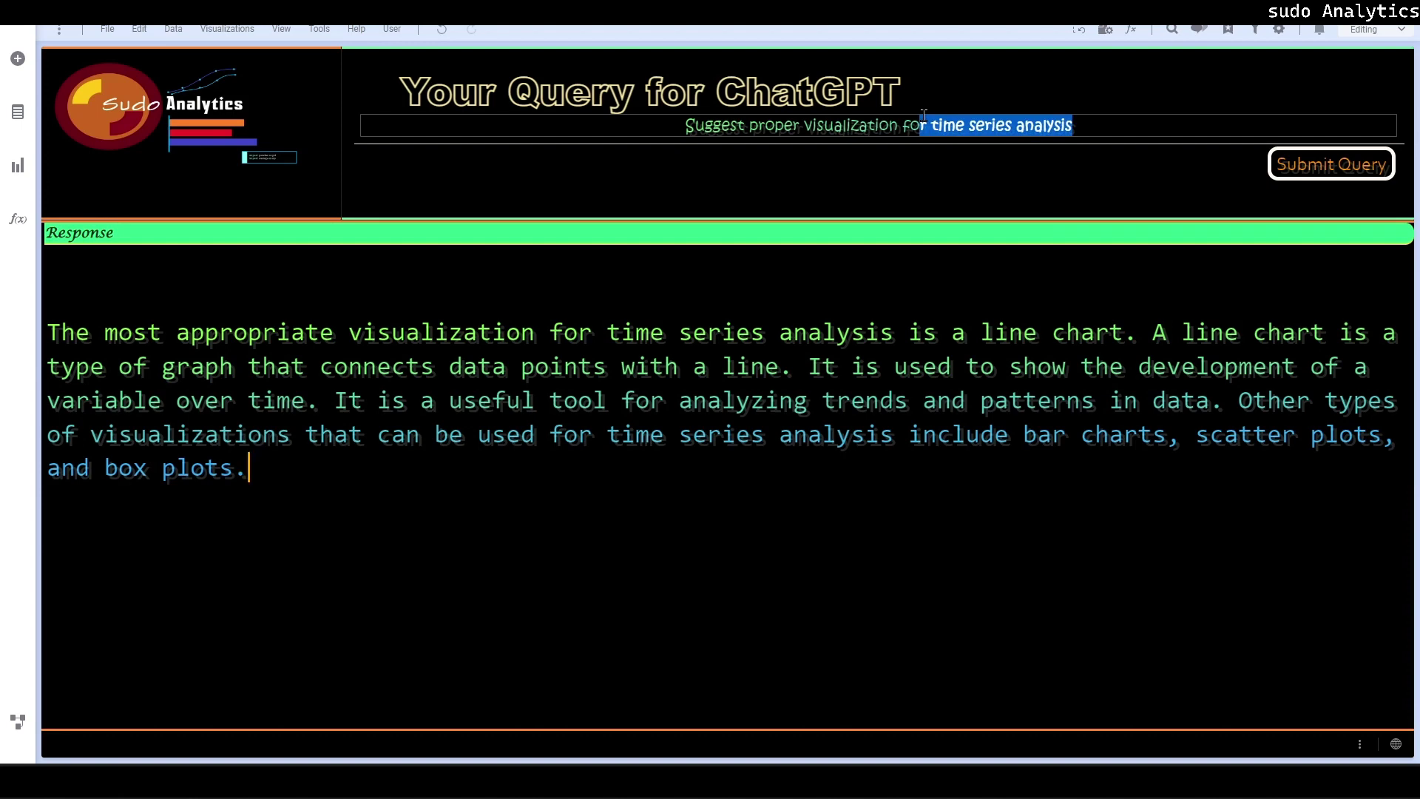
key(BackSpace)
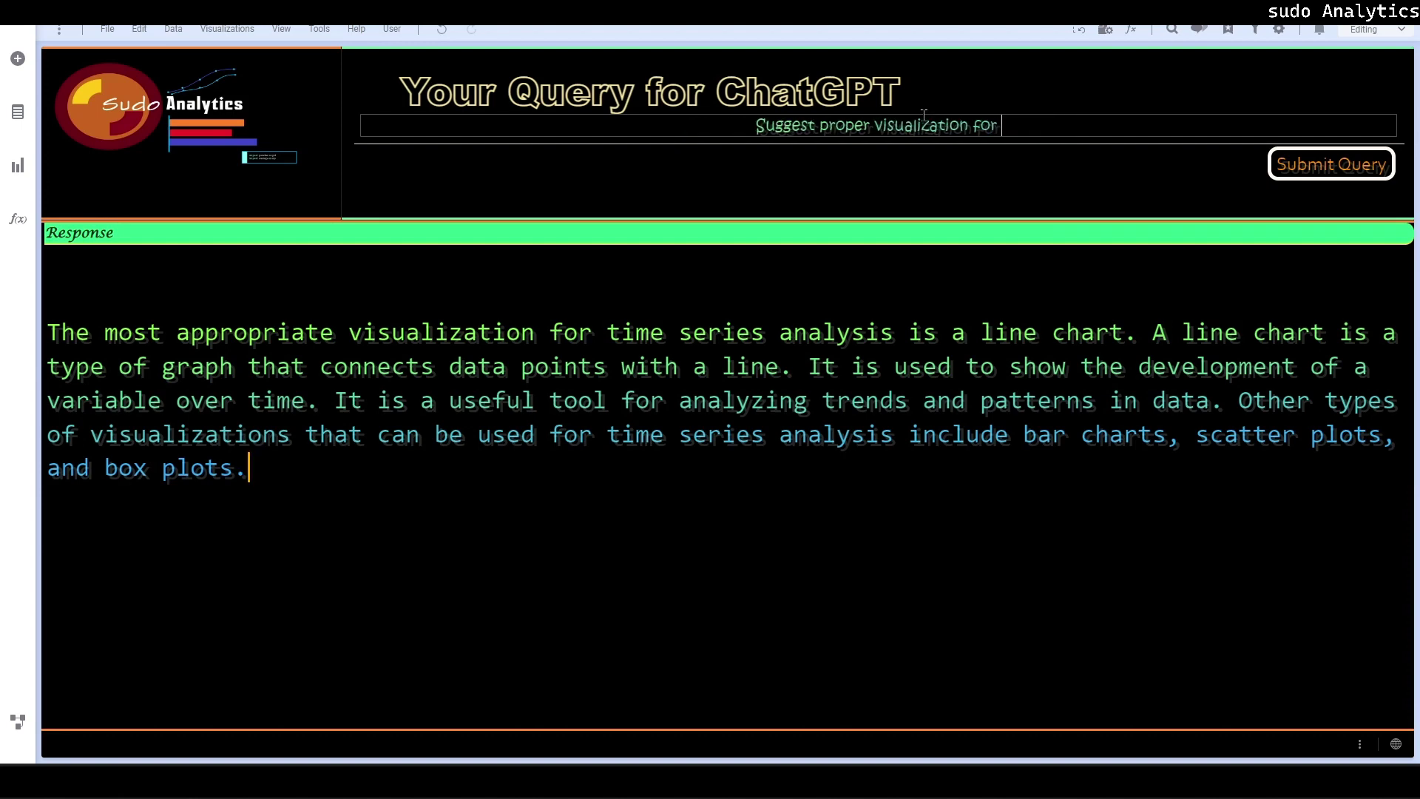
text(V)
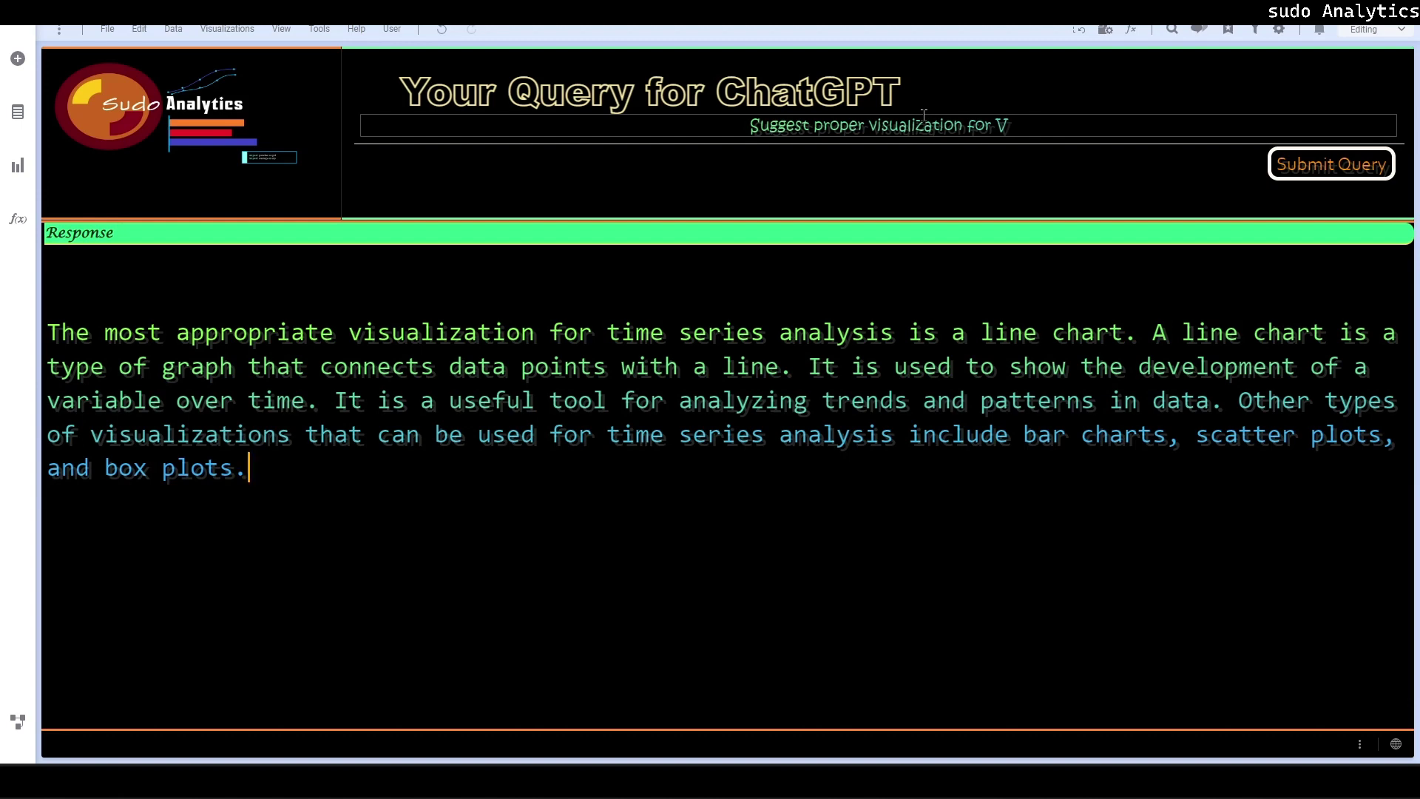
key(BackSpace)
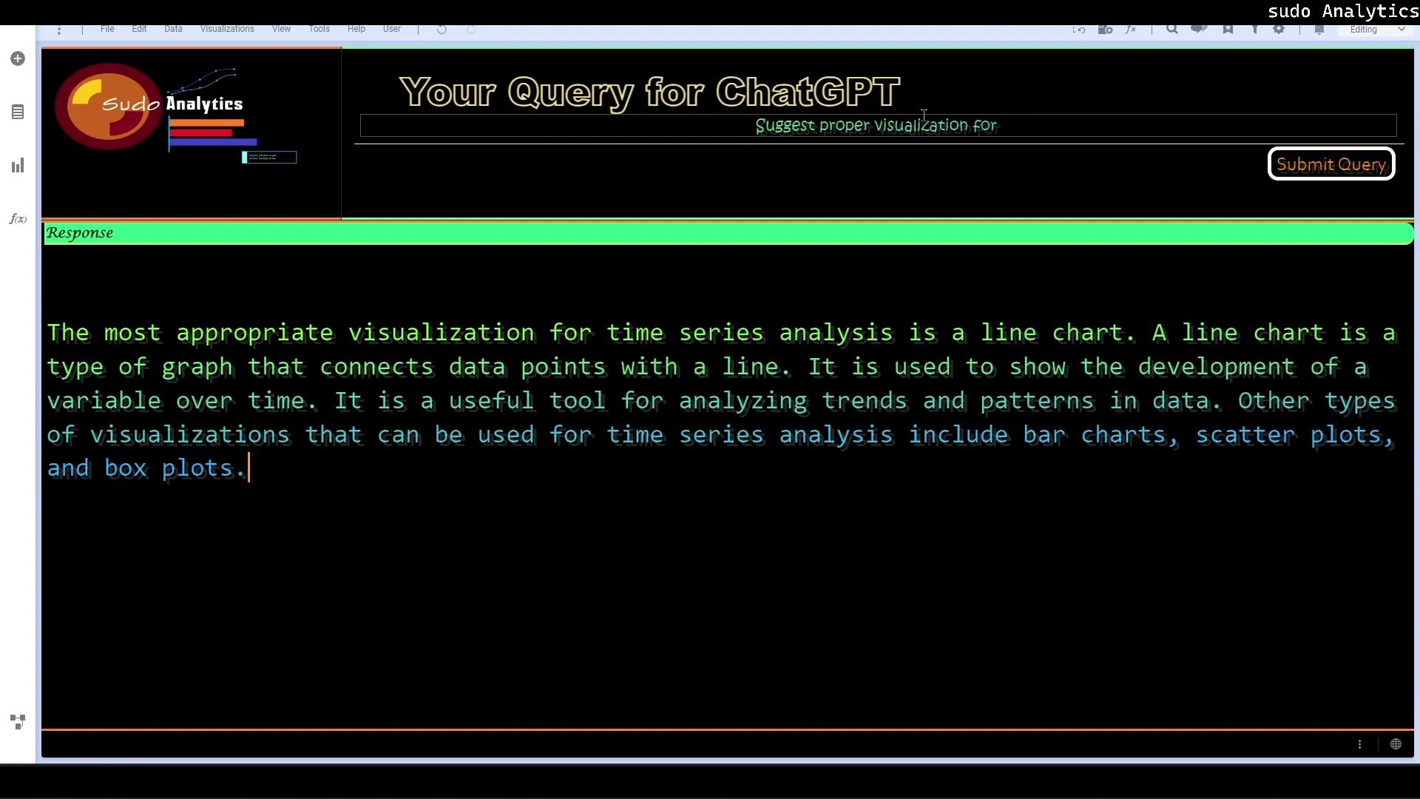
text(V)
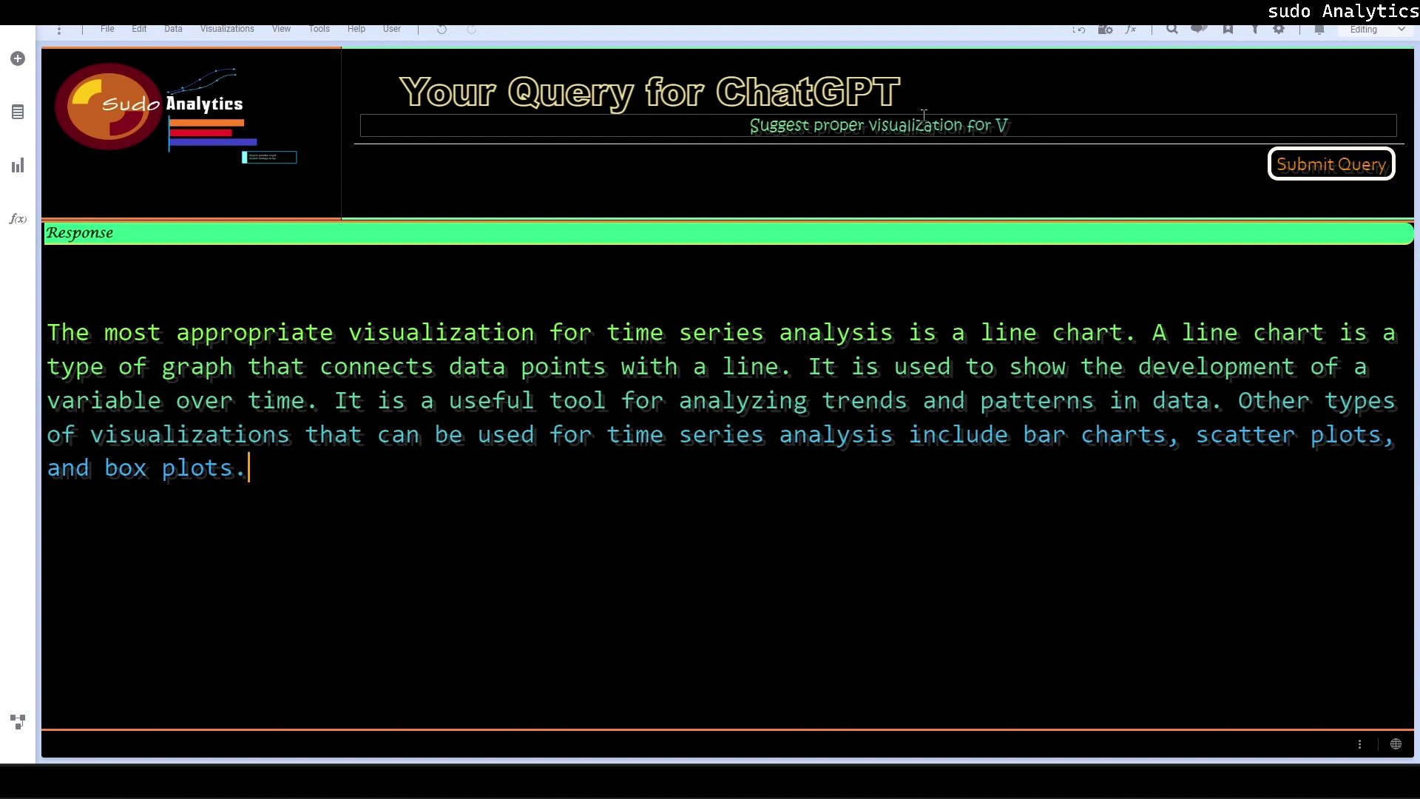
text(olume)
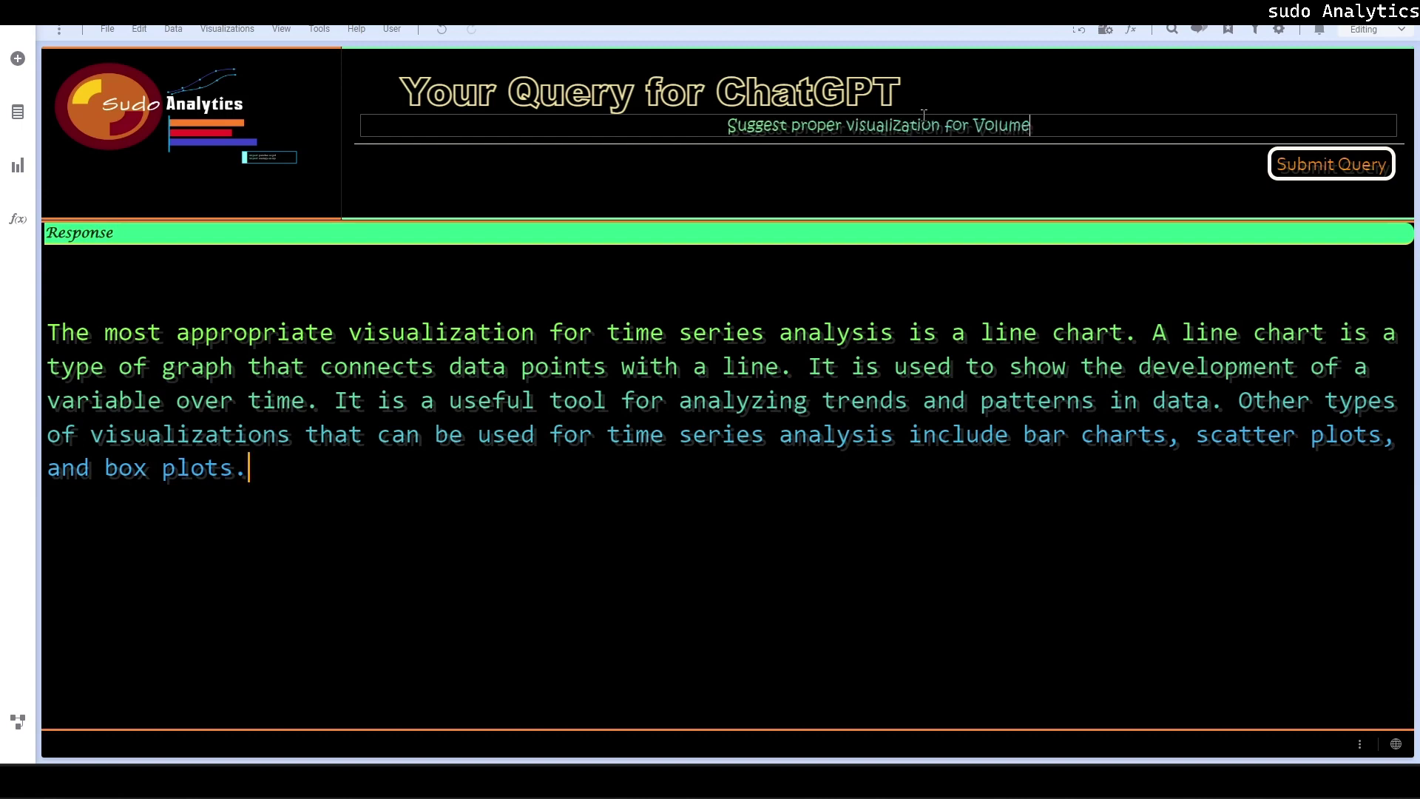
text(tric Co)
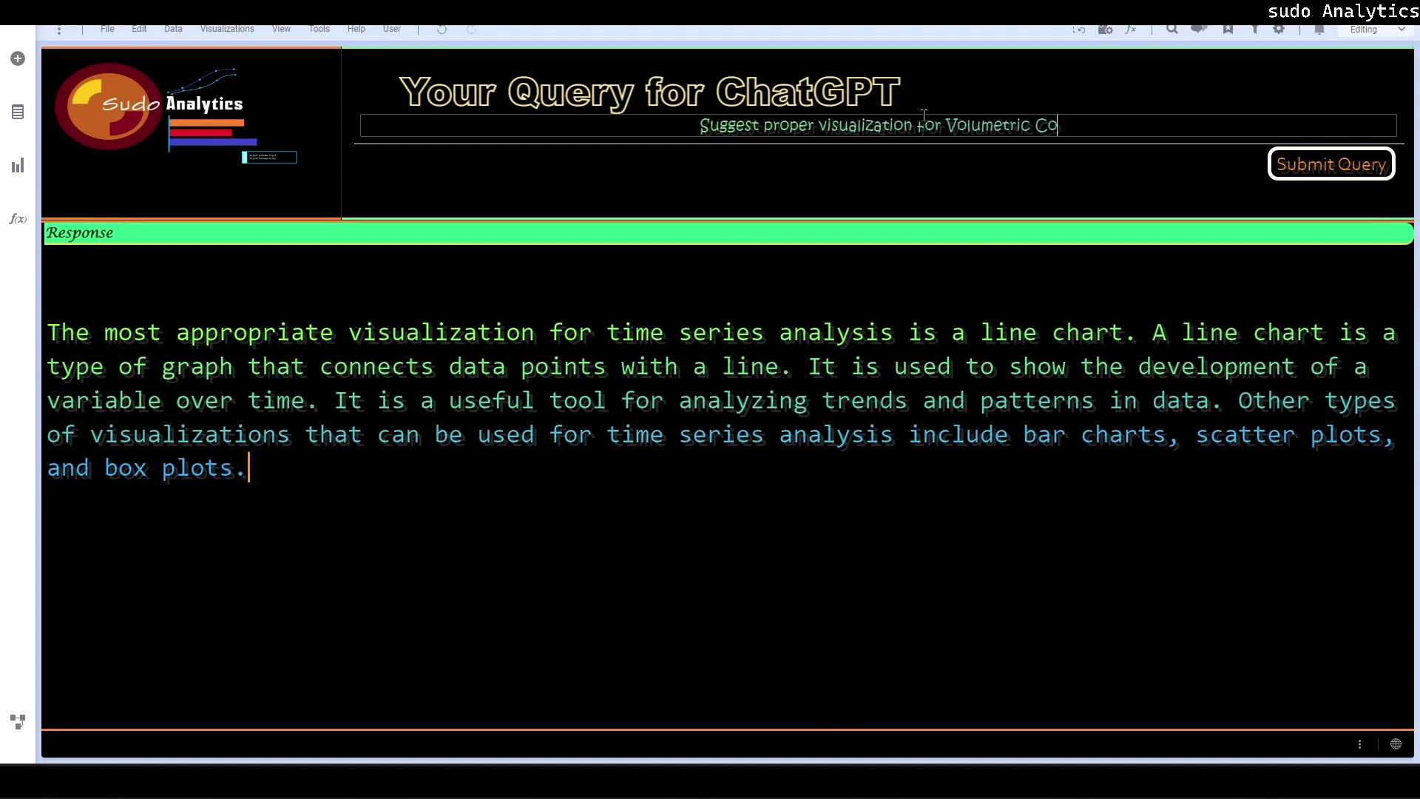
text(mparison)
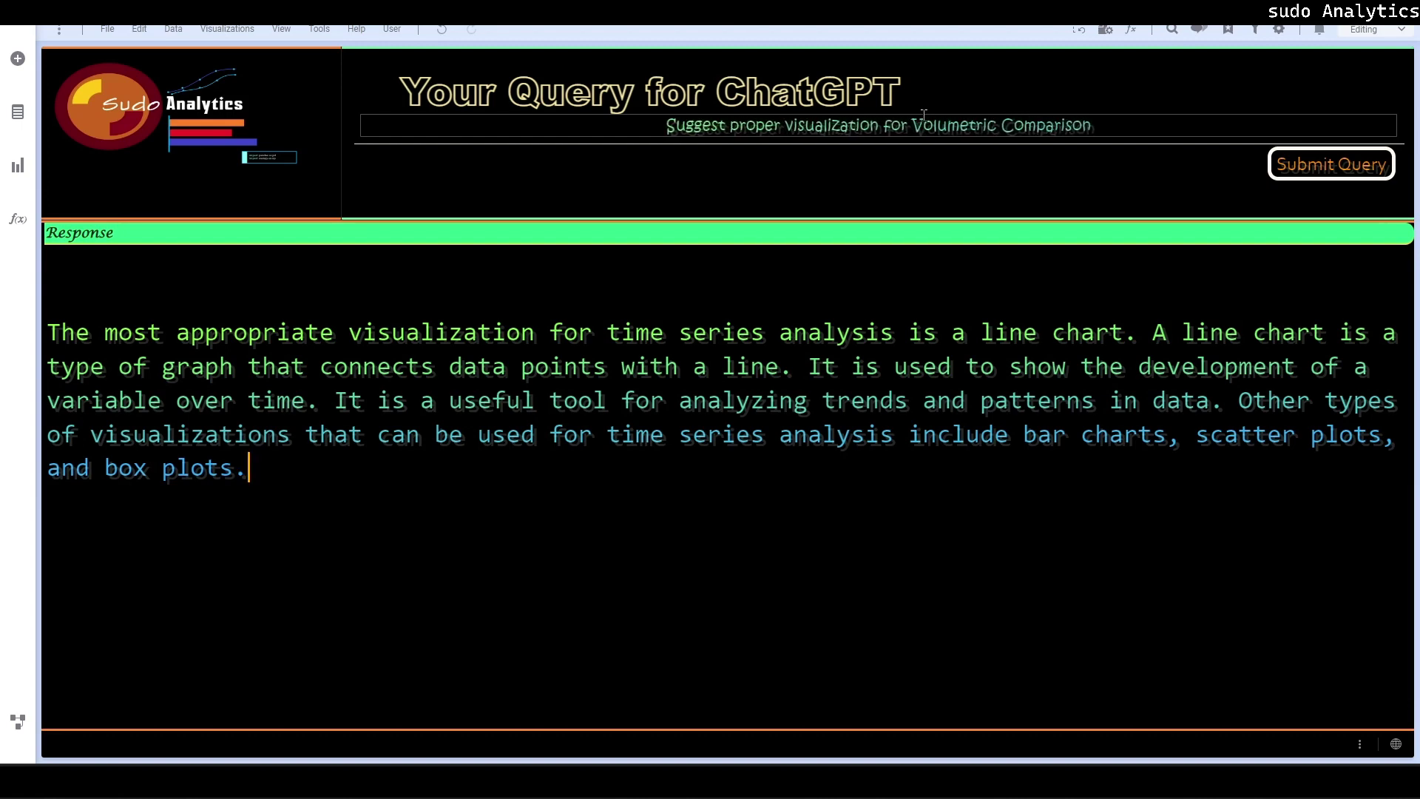
text(?)
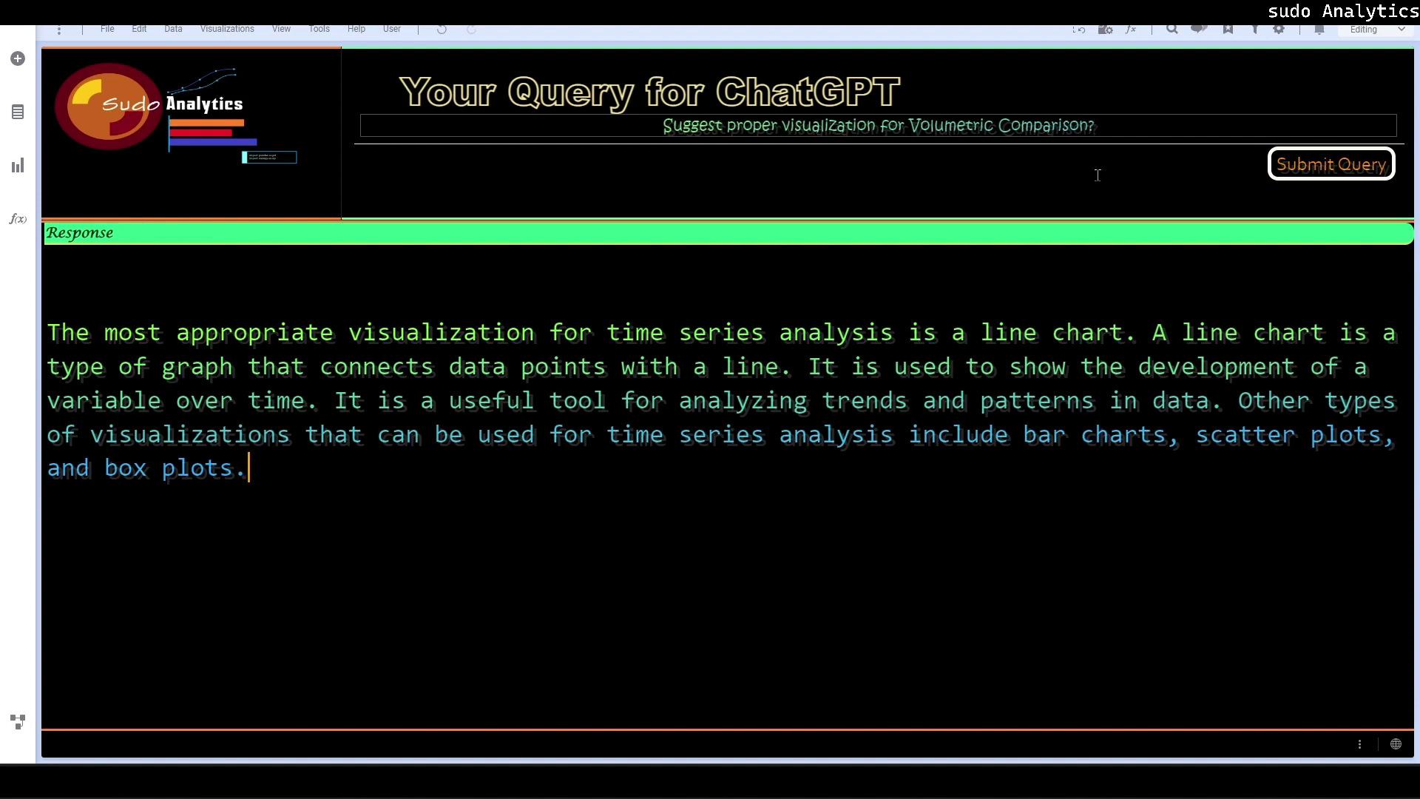
- Submit the Volumetric Comparison query, then select the whole query text
click(1369, 168)
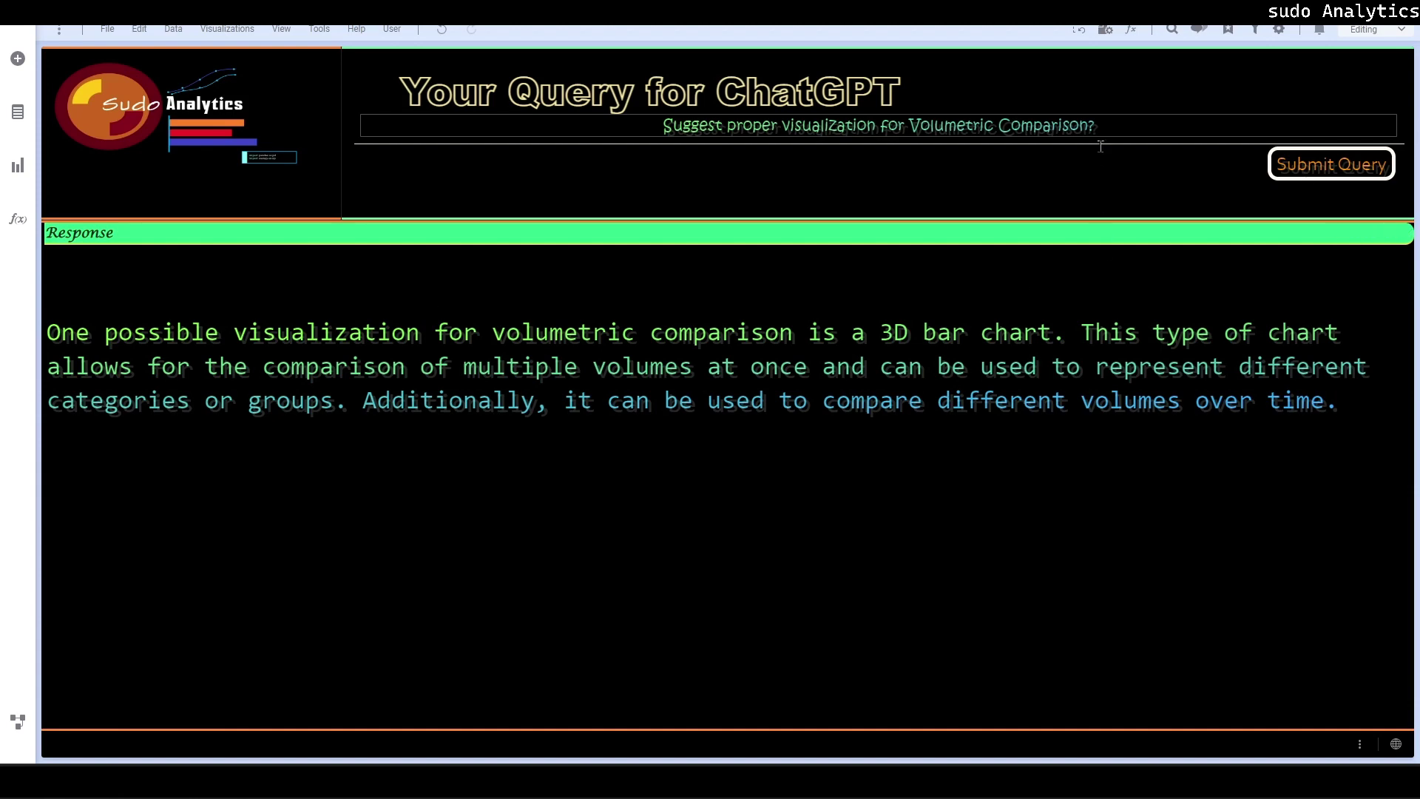
drag(1110, 131, 664, 124)
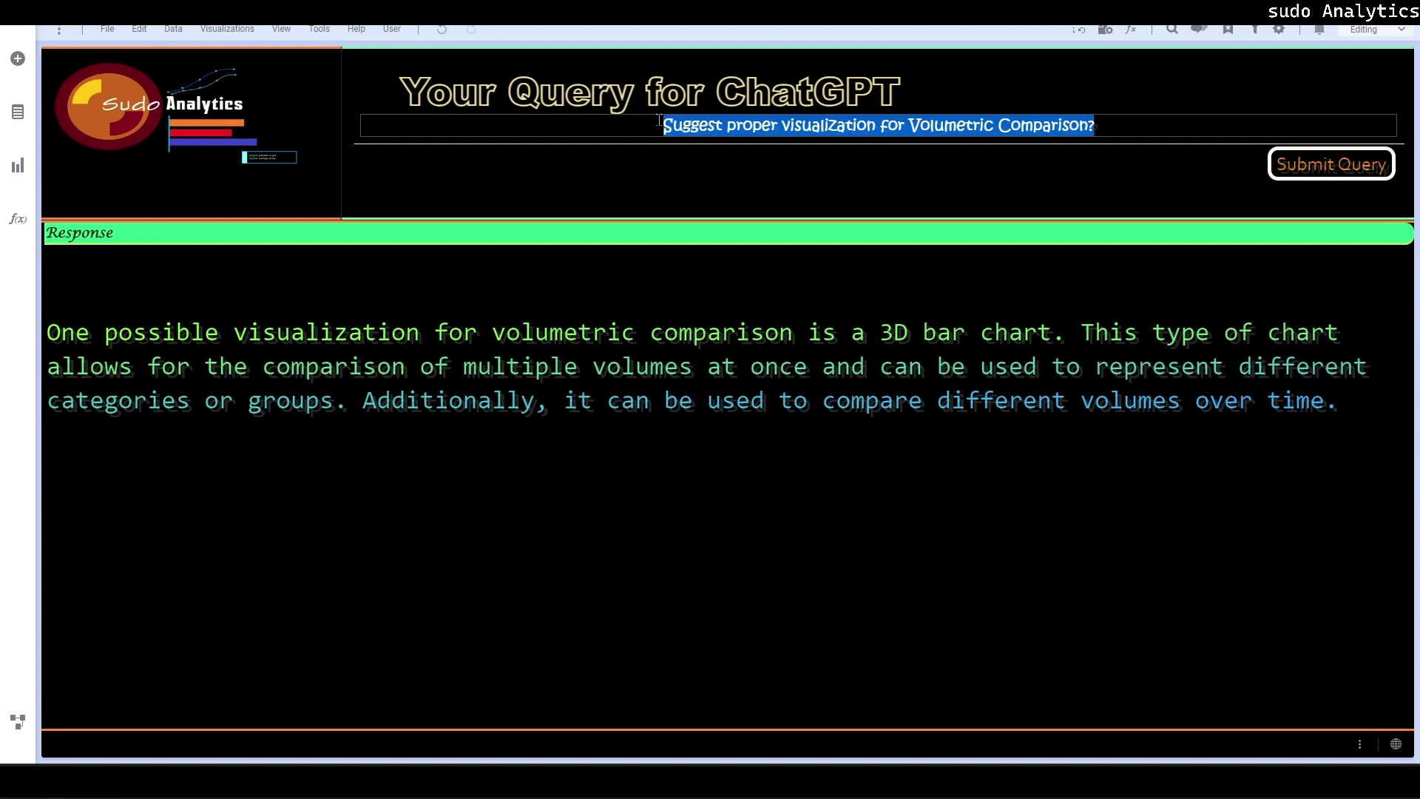
- Replace the query with 'What is Pareto Analysis', correcting the typo, and submit it
text(What is)
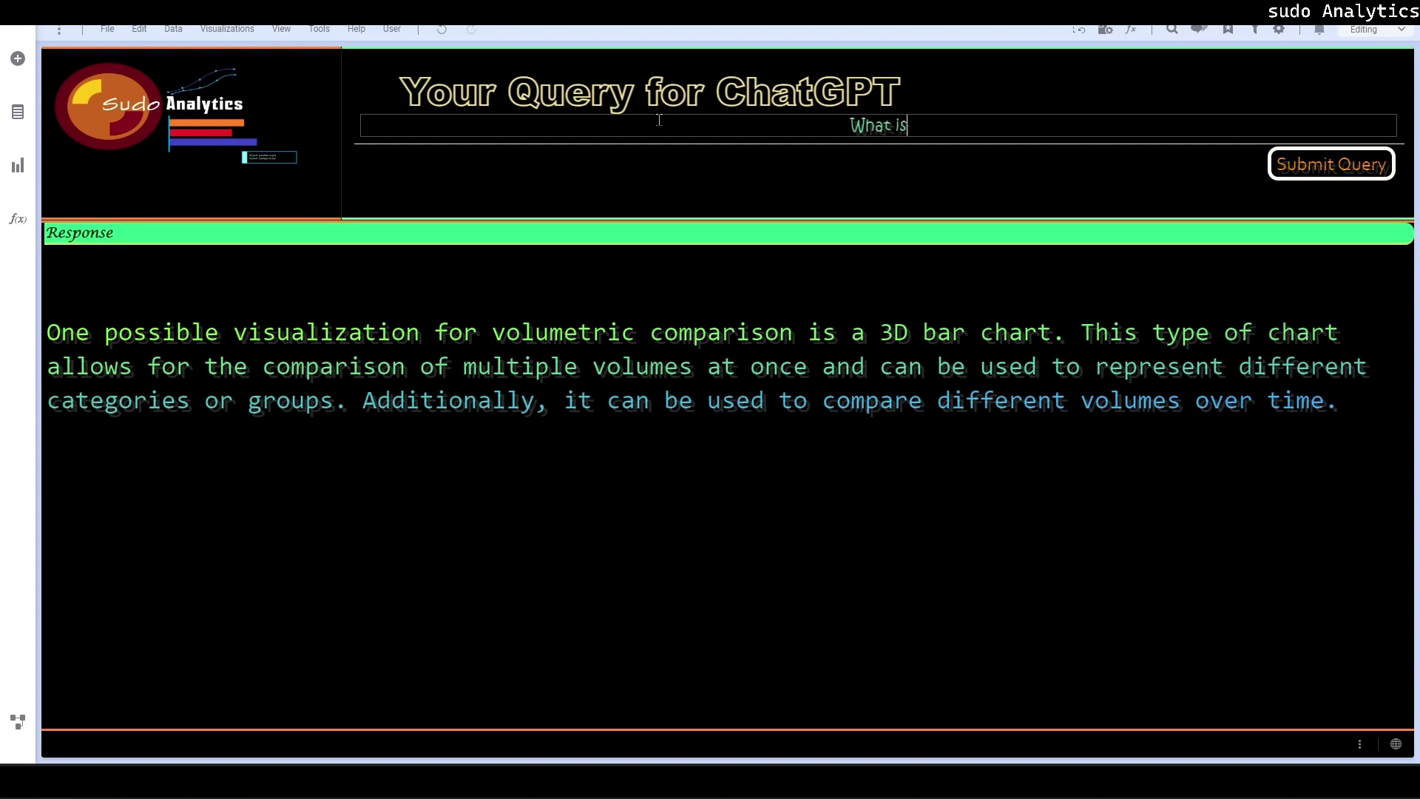
text( Pareto A)
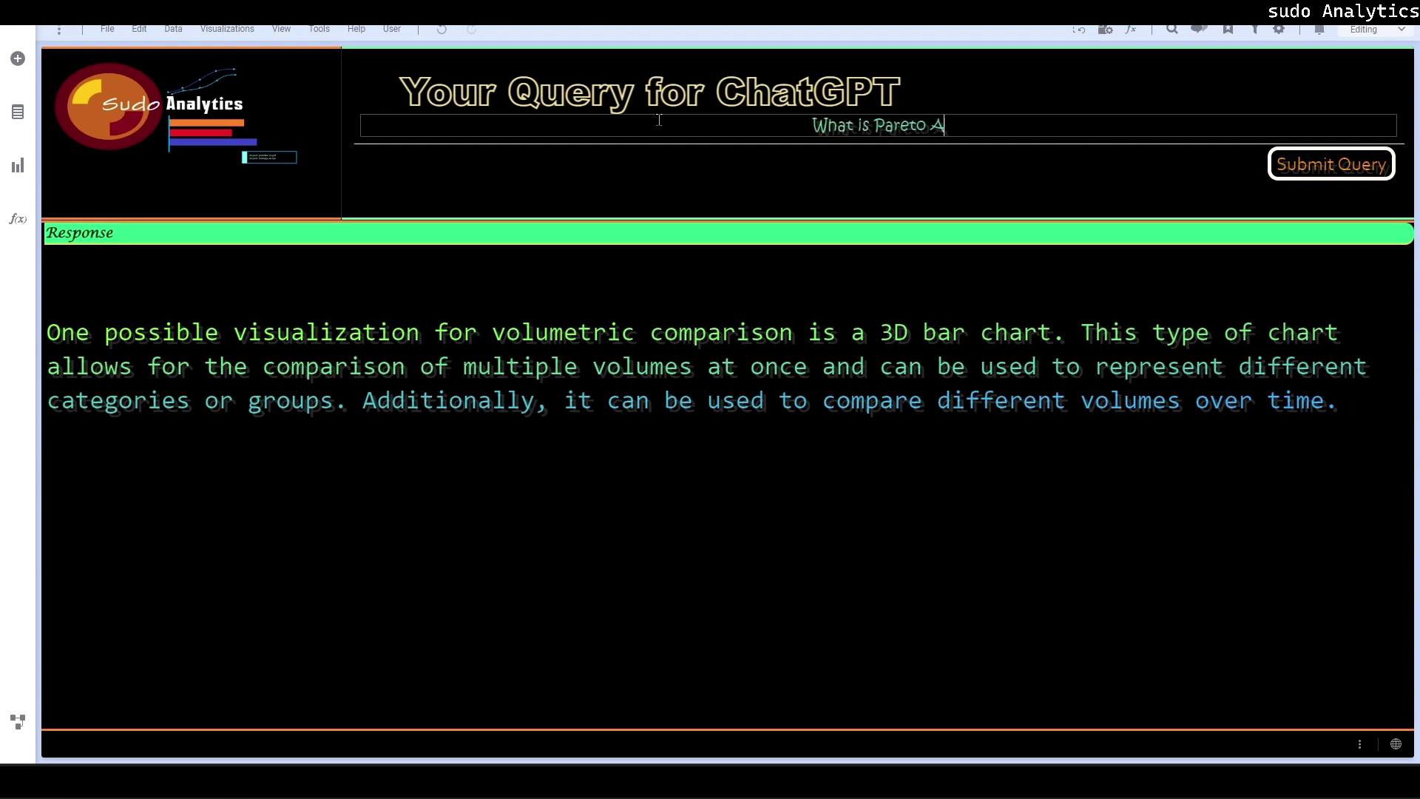
text(nalysios)
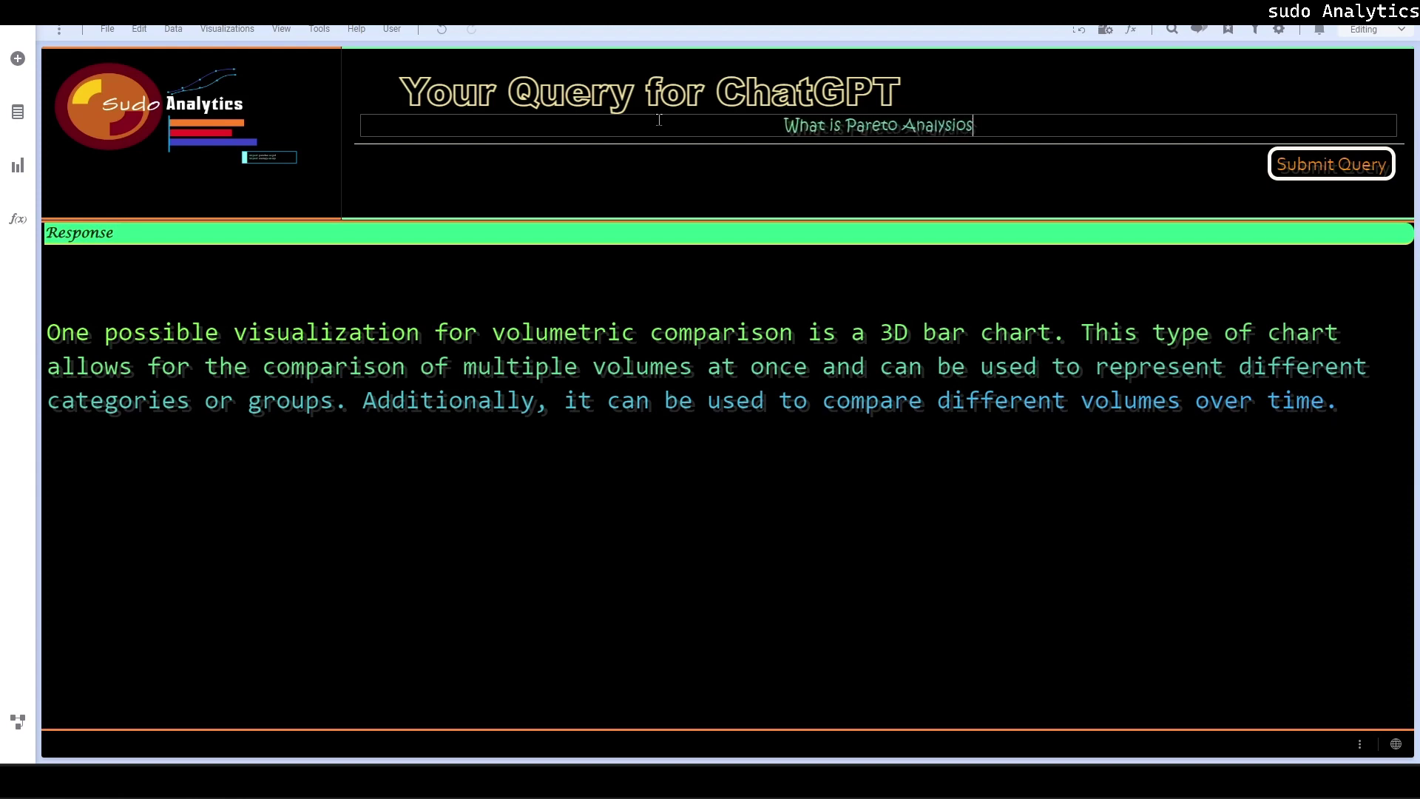
key(BackSpace)
key(BackSpace)
text(s)
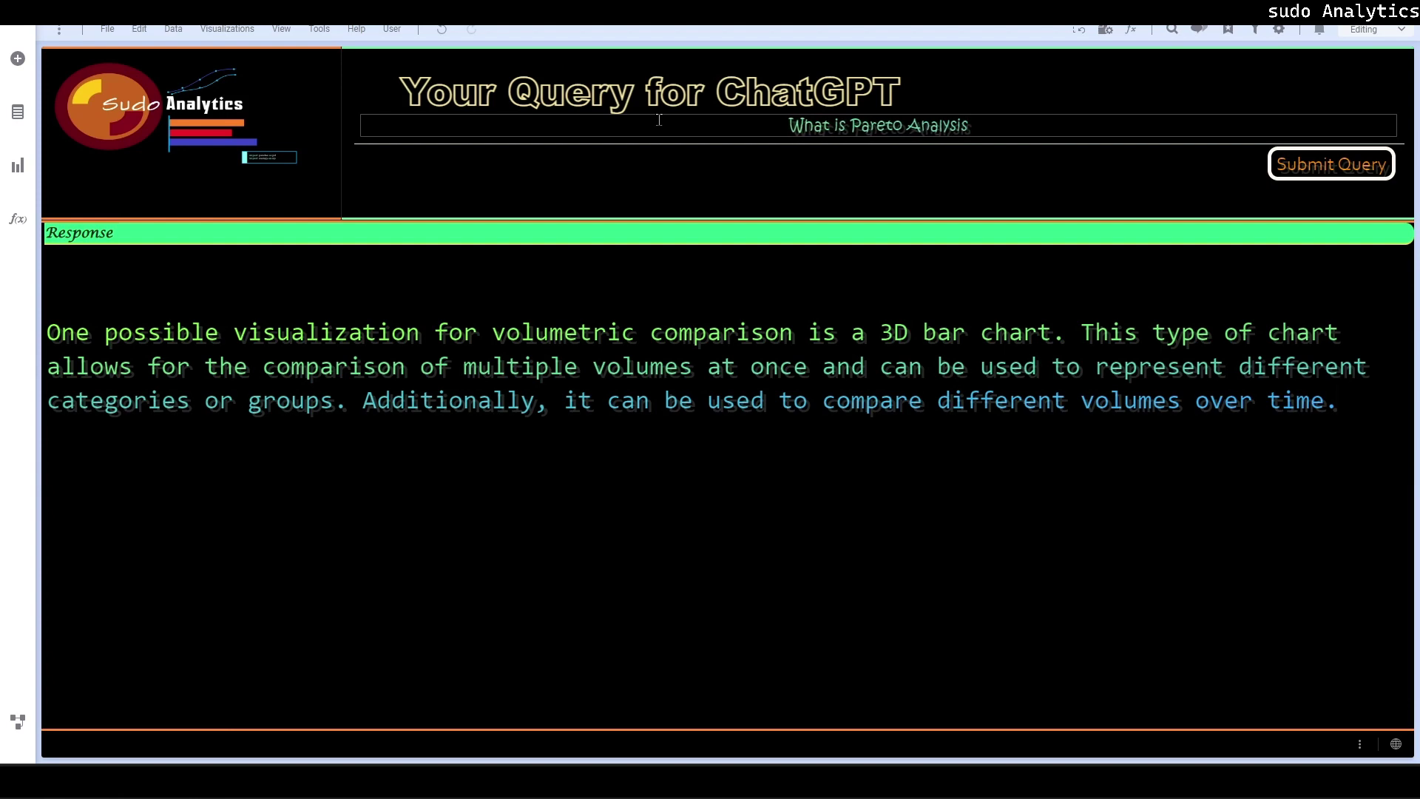
click(1307, 175)
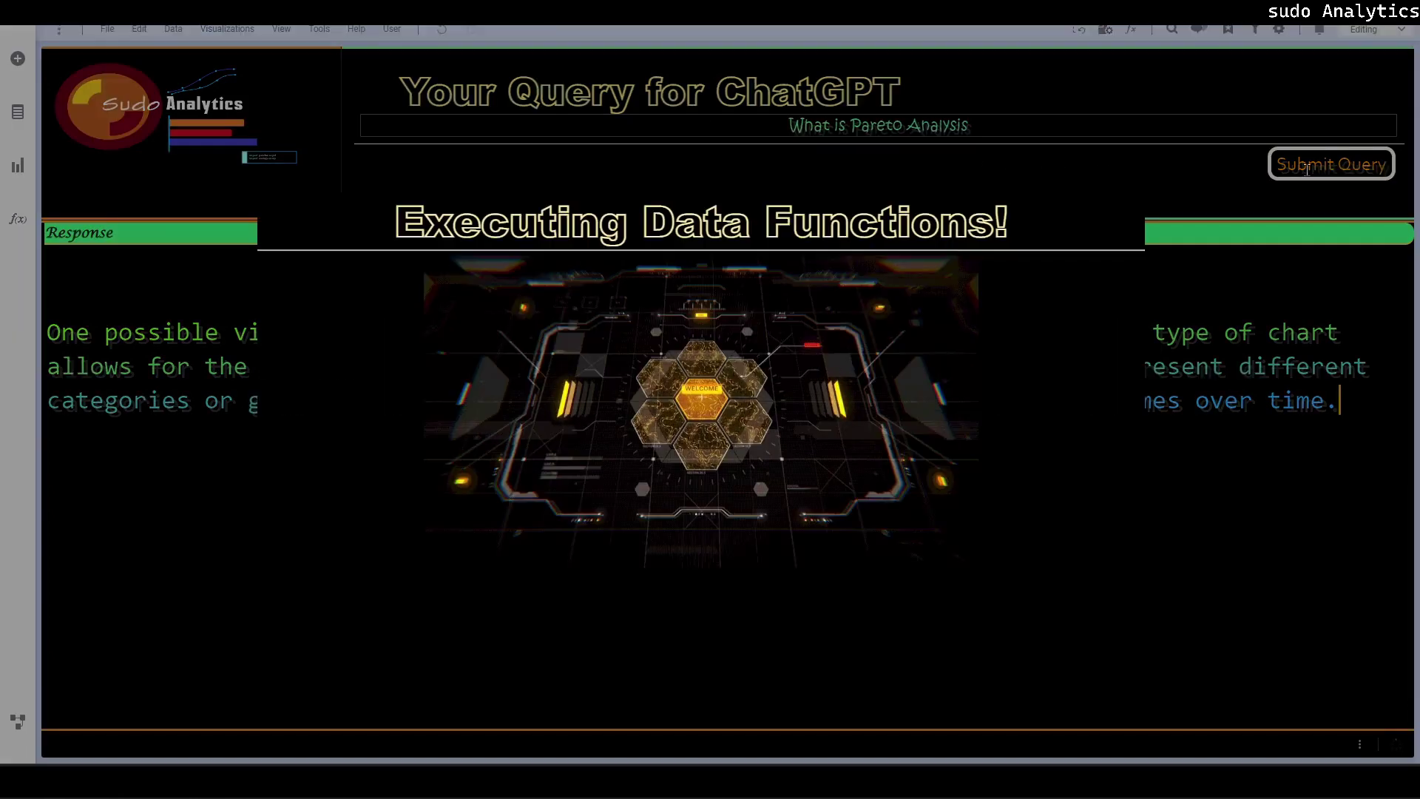